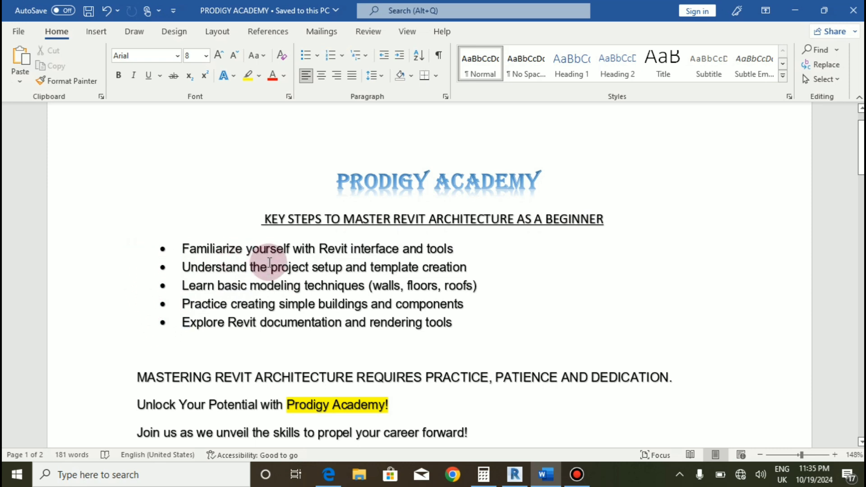
# - Read through the key steps for mastering Revit Architecture as a beginner in the Prodigy Academy document
pyautogui.scroll(-1, 296, 263)
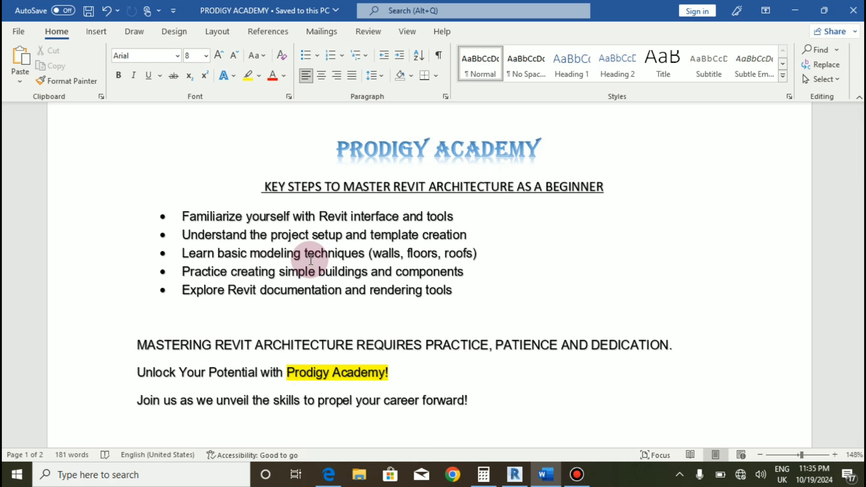
pyautogui.scroll(-1, 310, 260)
pyautogui.scroll(-1, 310, 260)
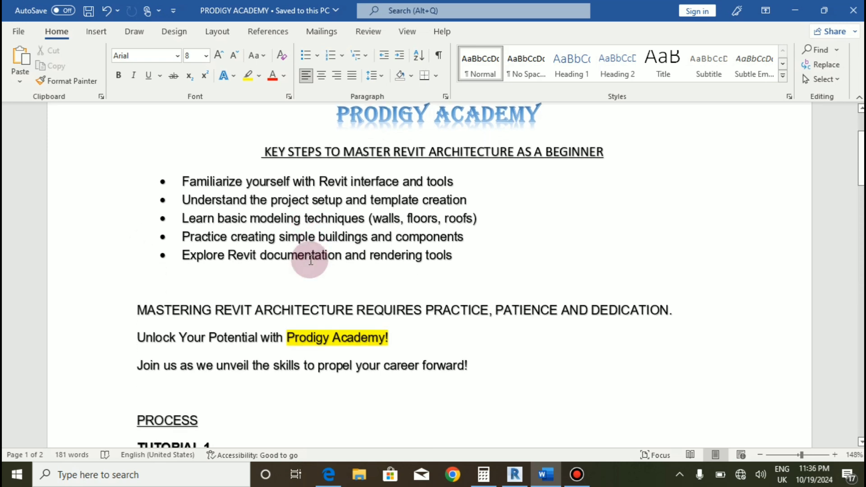
pyautogui.scroll(-1, 311, 260)
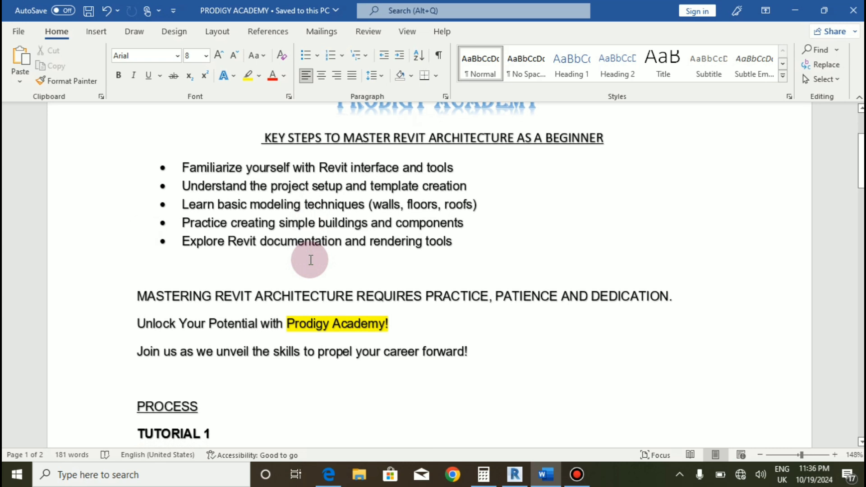
pyautogui.scroll(-1, 310, 260)
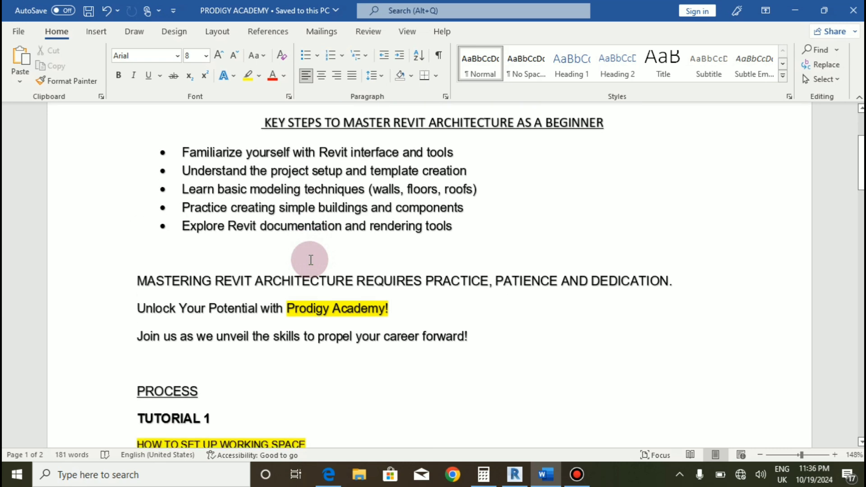
pyautogui.scroll(-1, 310, 260)
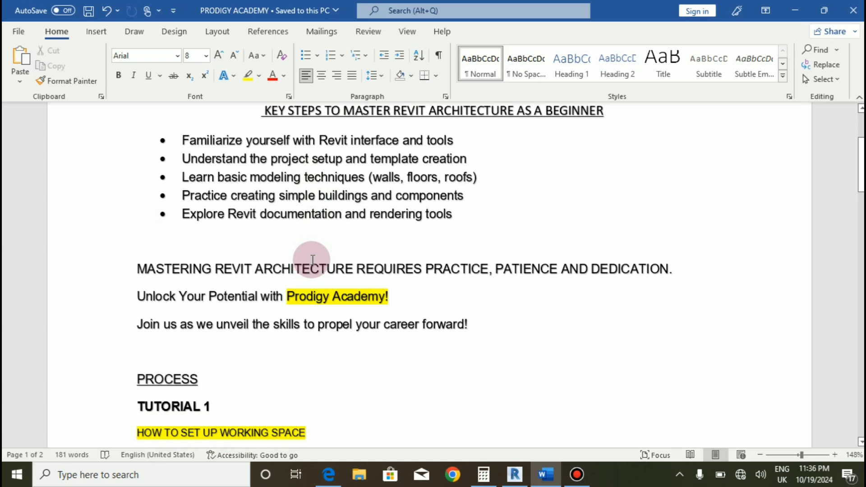
pyautogui.scroll(-2, 312, 260)
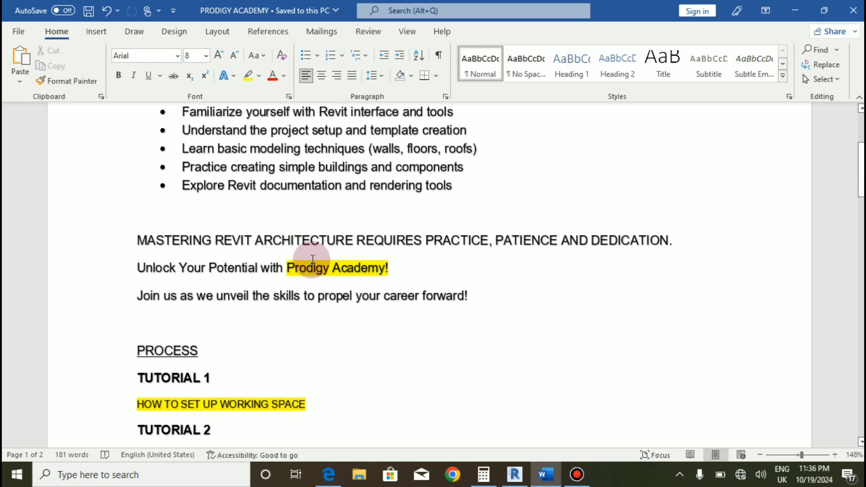
pyautogui.scroll(-1, 312, 260)
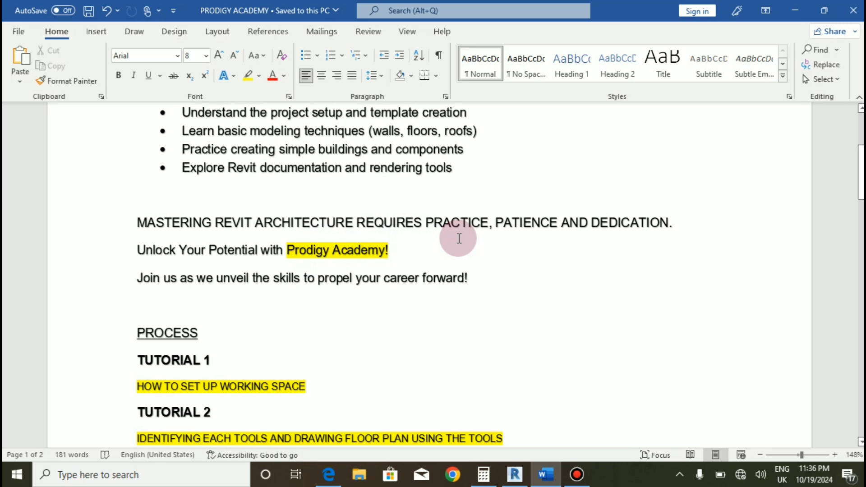
pyautogui.scroll(-1, 459, 239)
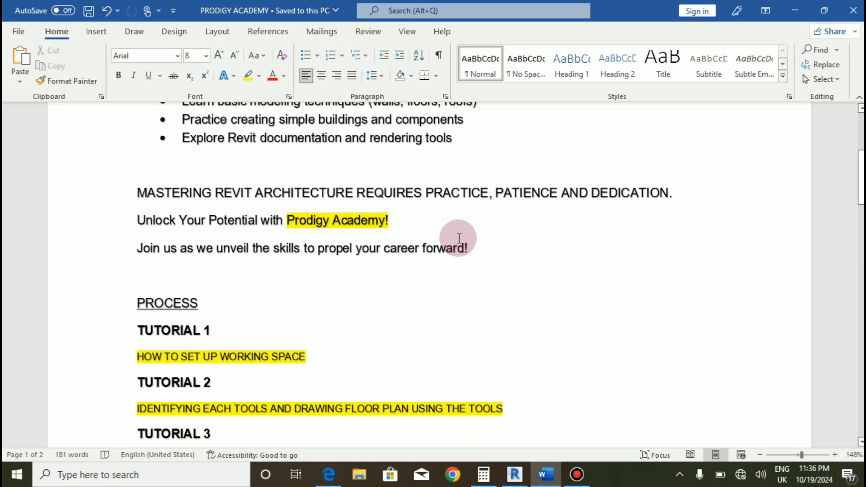
# - Examine the tutorial outline under the PROCESS heading, from Tutorial 1 through Tutorial 10
pyautogui.scroll(-2, 459, 239)
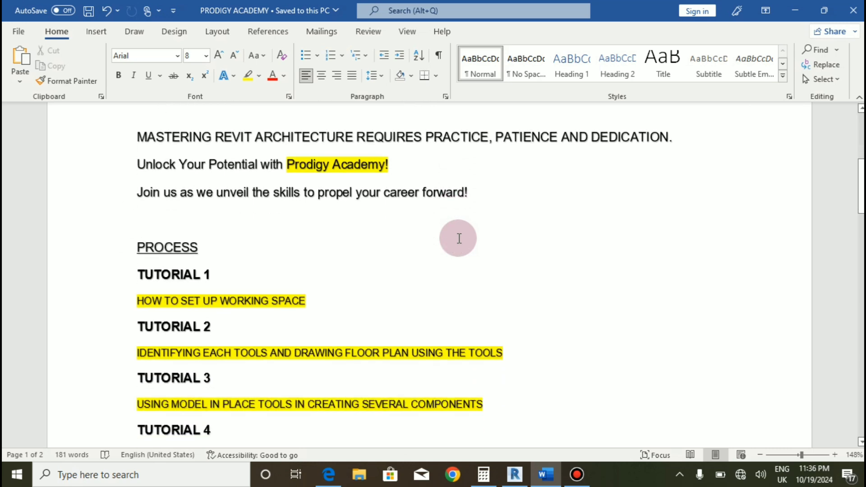
pyautogui.scroll(-2, 458, 238)
pyautogui.click(123, 140)
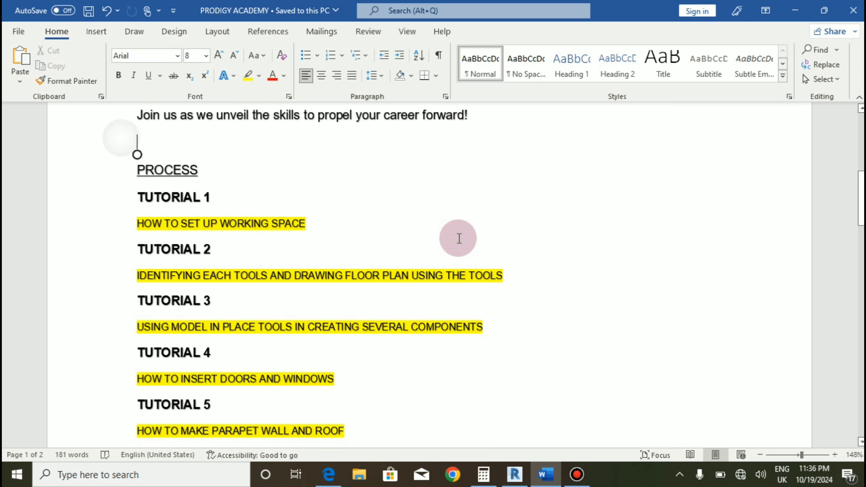
pyautogui.click(137, 180)
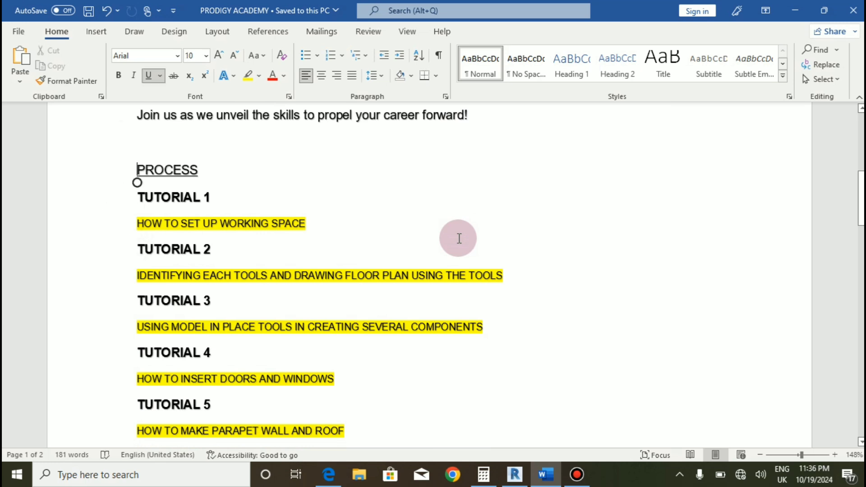
pyautogui.click(215, 167)
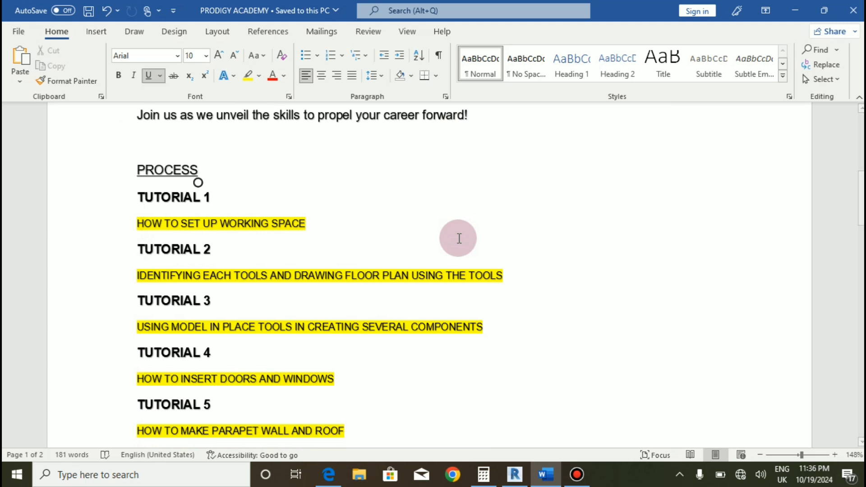
pyautogui.click(125, 171)
pyautogui.scroll(-1, 459, 238)
pyautogui.scroll(2, 459, 238)
pyautogui.scroll(-2, 458, 238)
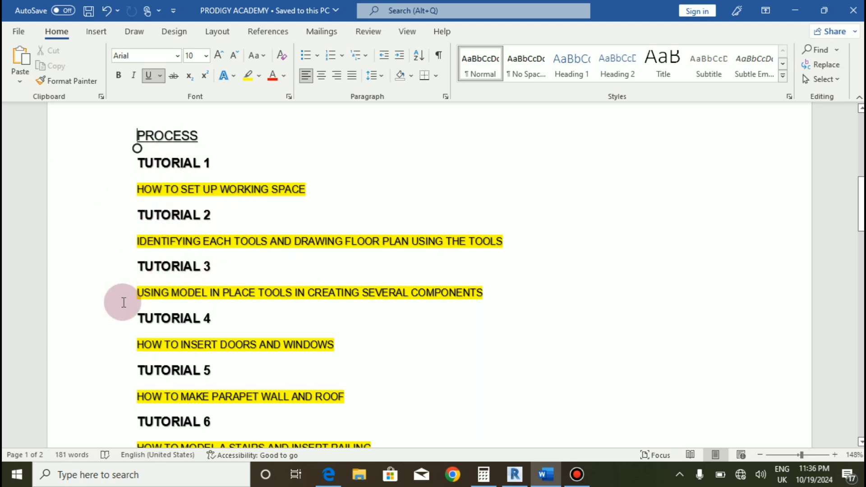
pyautogui.scroll(-1, 330, 247)
pyautogui.scroll(-3, 206, 253)
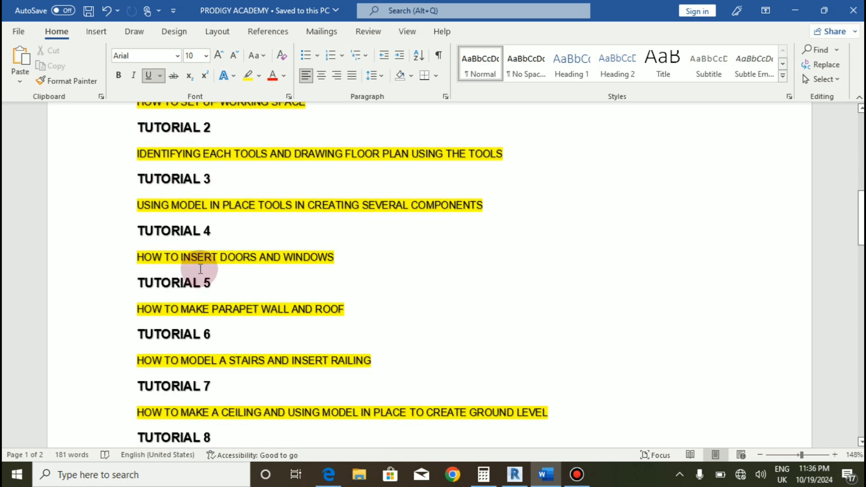
pyautogui.scroll(-1, 180, 252)
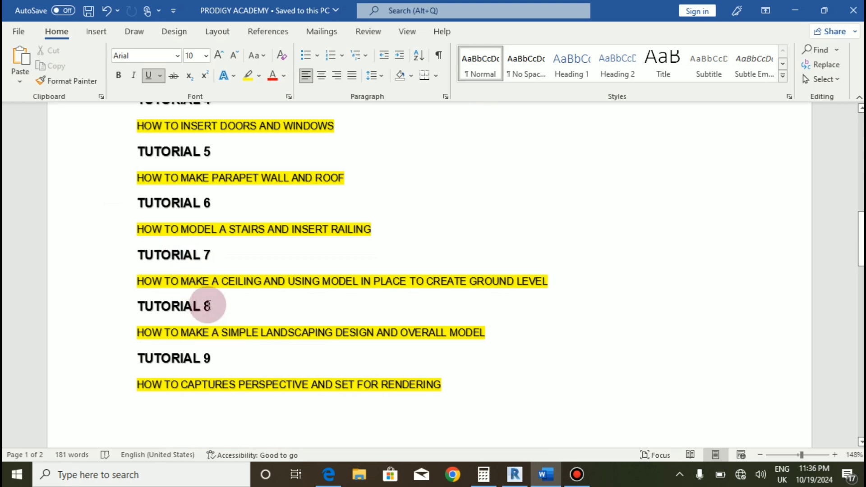
pyautogui.scroll(-2, 208, 302)
pyautogui.scroll(-5, 210, 277)
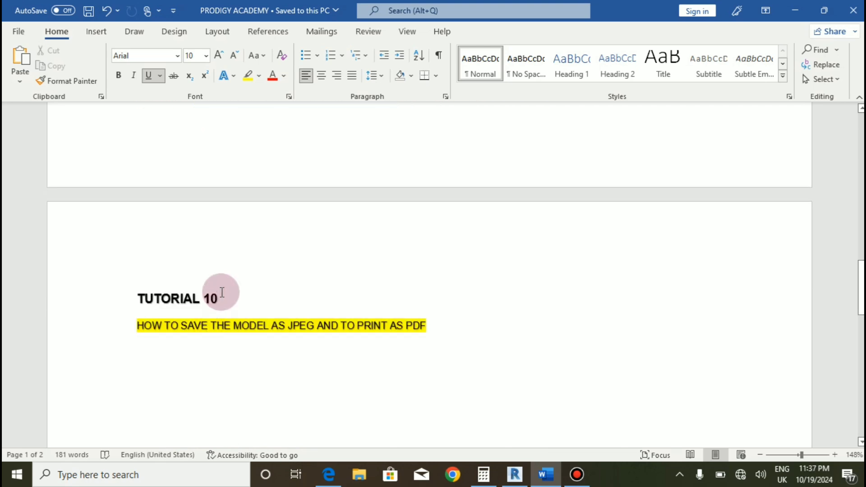
# - Look back over the tutorial outline and return to the beginning of the document
pyautogui.scroll(5, 216, 259)
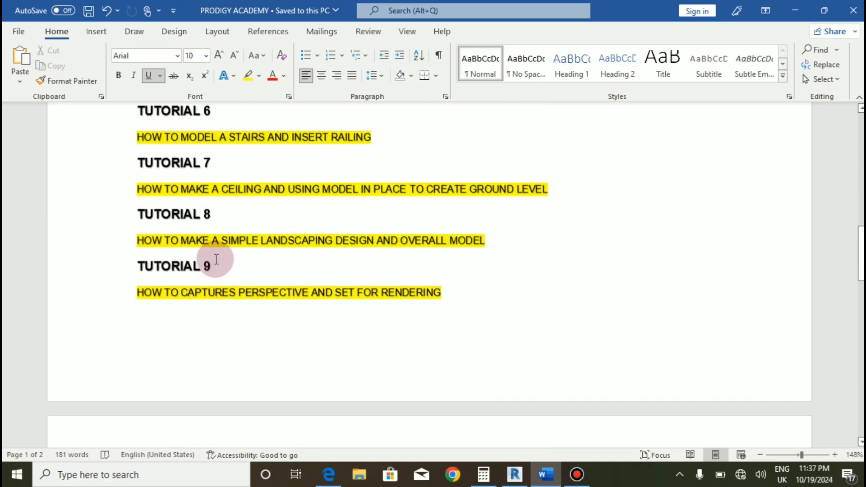
pyautogui.scroll(-5, 216, 259)
pyautogui.scroll(1, 216, 259)
pyautogui.scroll(12, 216, 260)
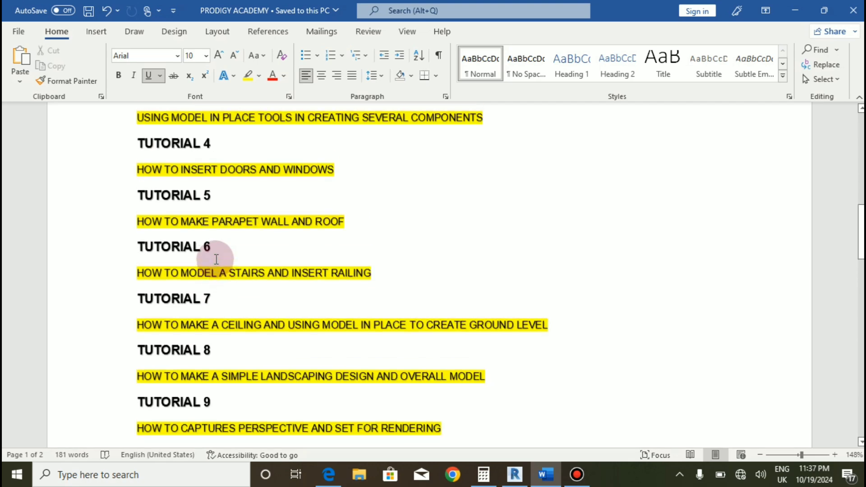
pyautogui.scroll(3, 216, 259)
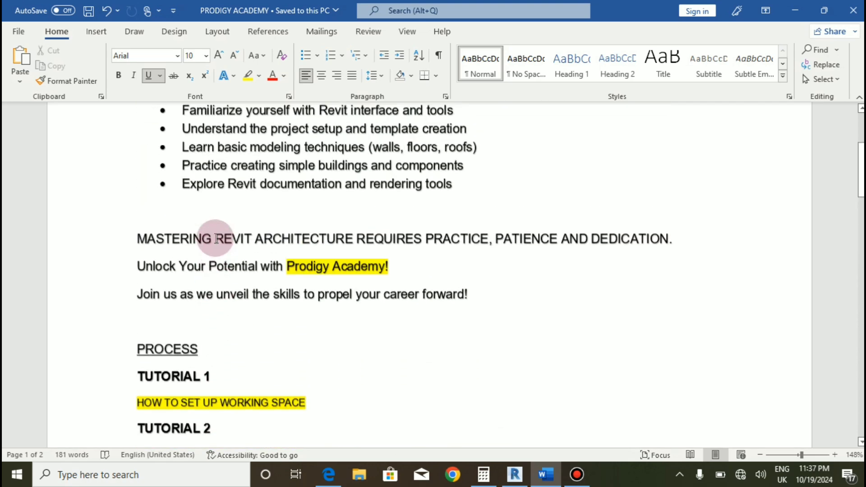
pyautogui.scroll(-1, 238, 272)
pyautogui.scroll(4, 238, 272)
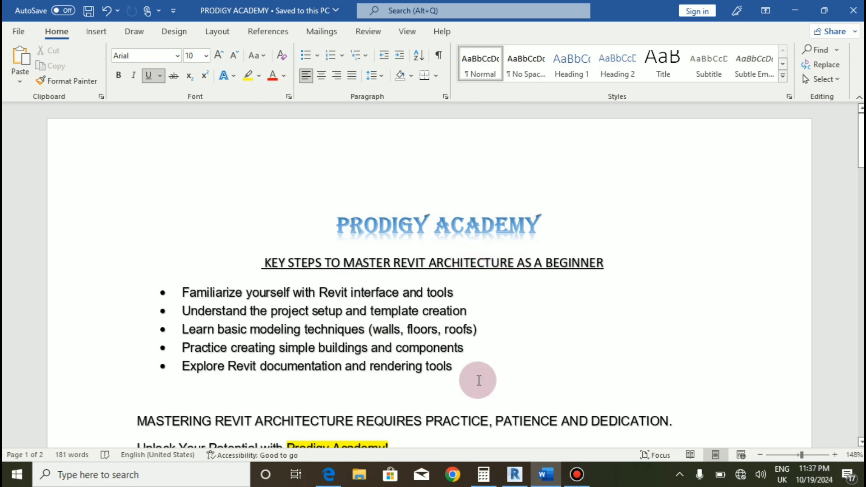
# - Switch to Revit and create a new project from the Architectural Template
pyautogui.click(515, 474)
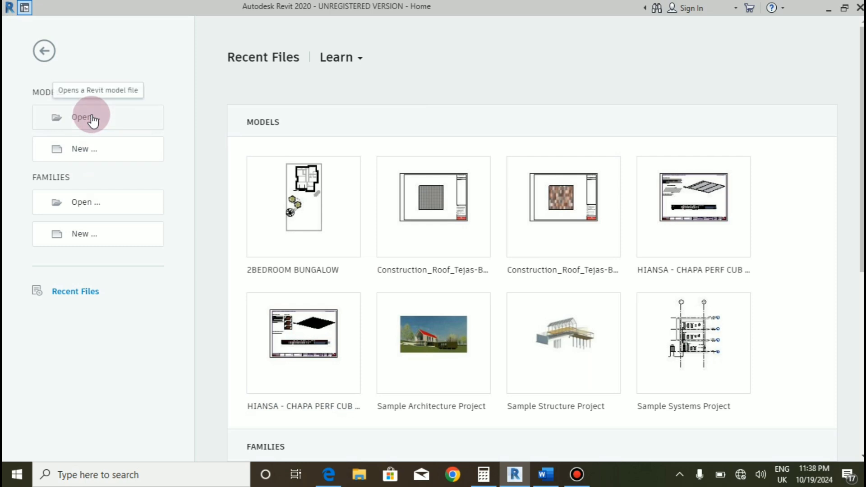
pyautogui.click(99, 150)
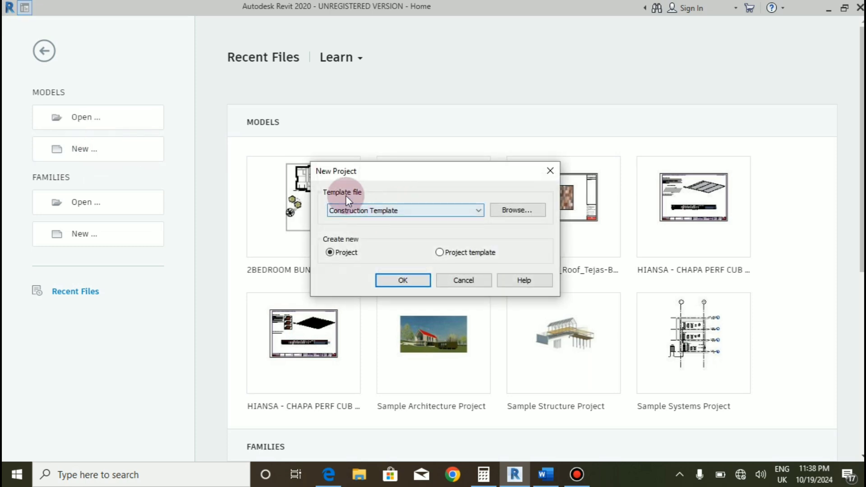
pyautogui.click(370, 211)
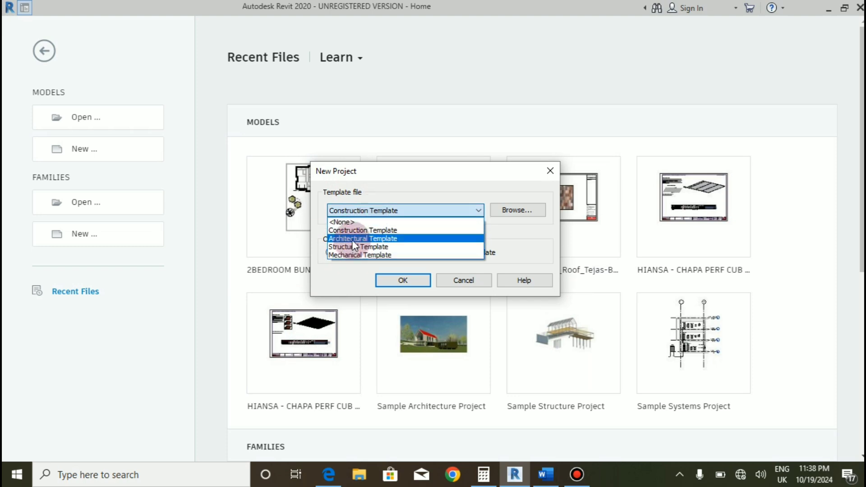
pyautogui.click(352, 240)
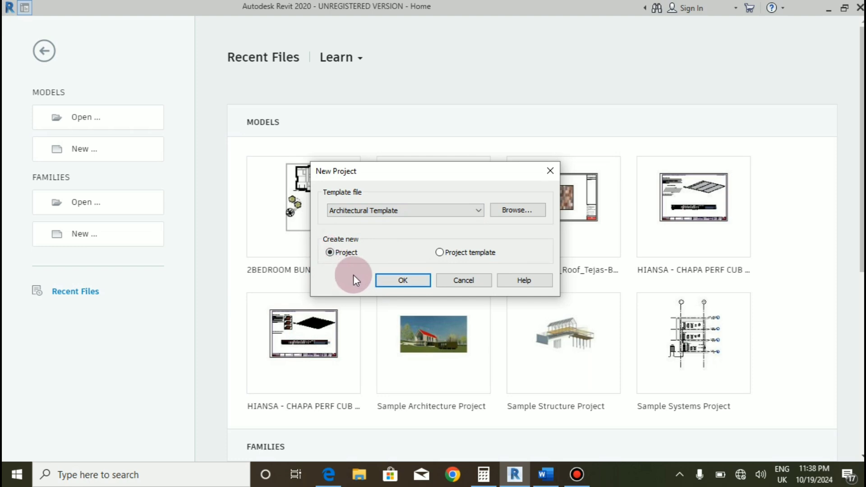
pyautogui.click(401, 285)
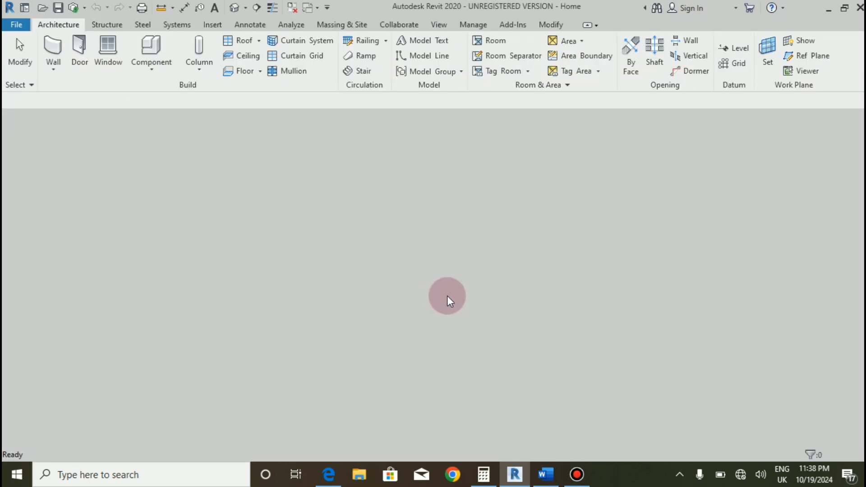
pyautogui.click(447, 296)
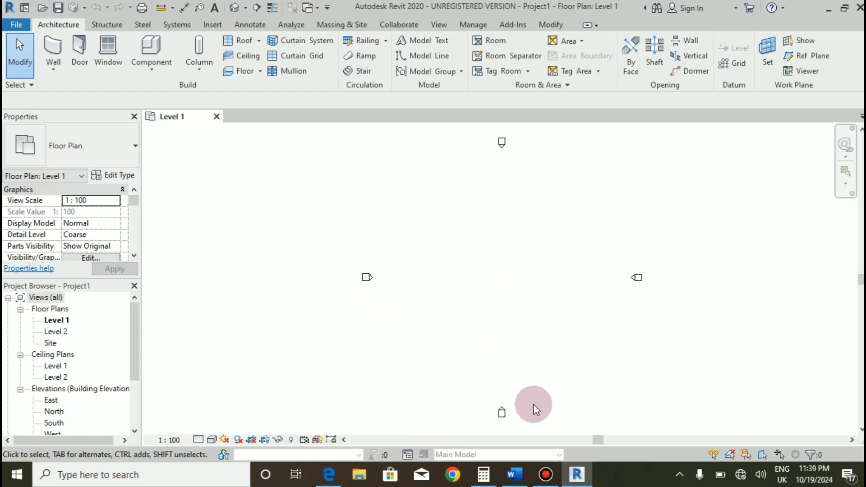
# - Check the tutorial outline in Word and return to Revit to look through the new project's views in the Project Browser
pyautogui.click(526, 480)
pyautogui.scroll(-6, 356, 307)
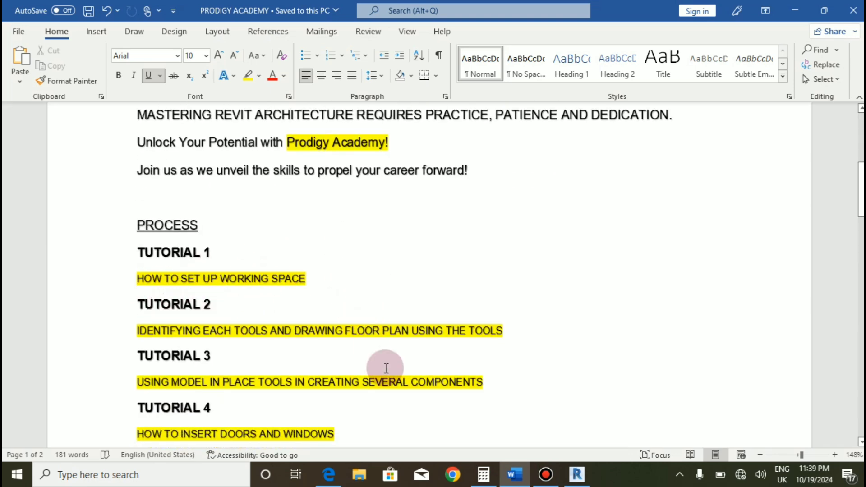
pyautogui.click(577, 474)
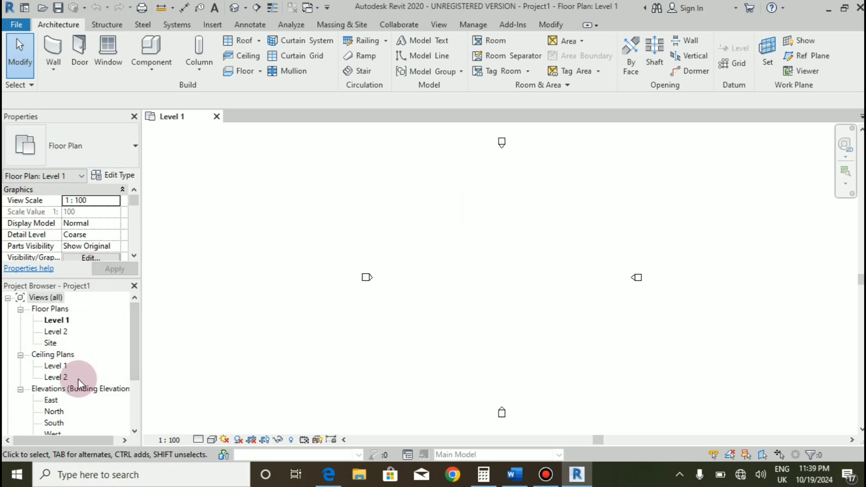
pyautogui.scroll(-2, 79, 403)
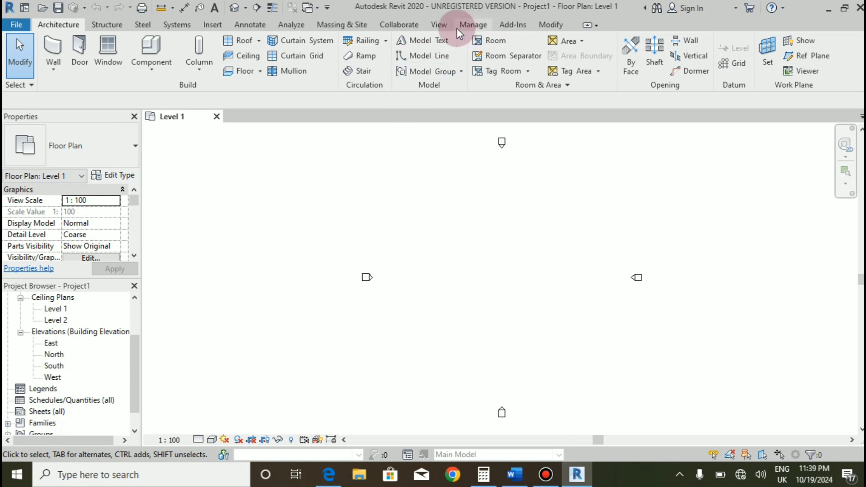
# - Hide the Project Browser and the Properties palette from the Revit user interface
pyautogui.click(439, 26)
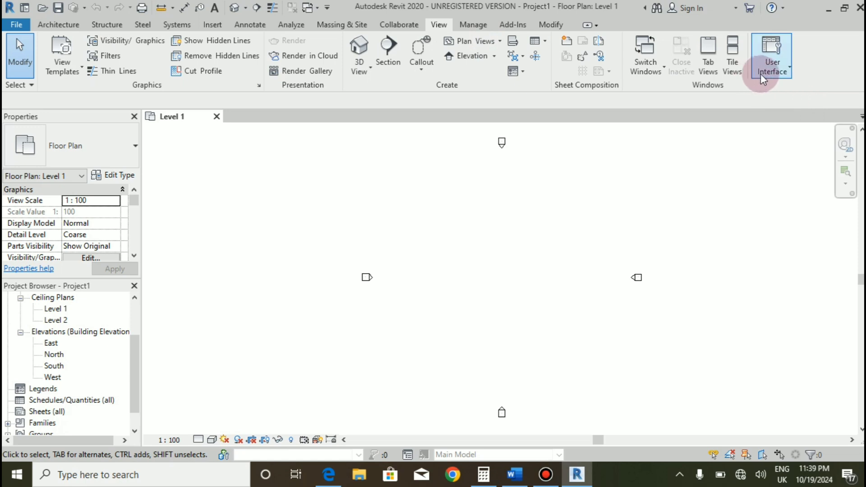
pyautogui.click(769, 69)
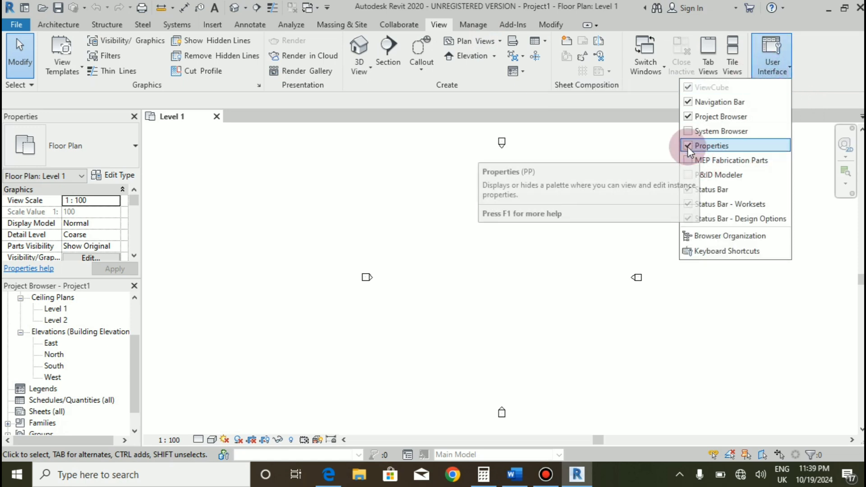
pyautogui.click(685, 118)
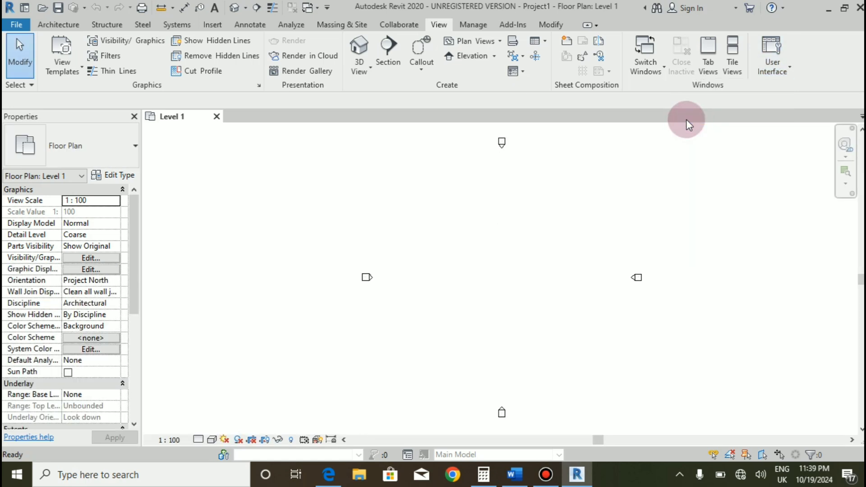
pyautogui.click(778, 68)
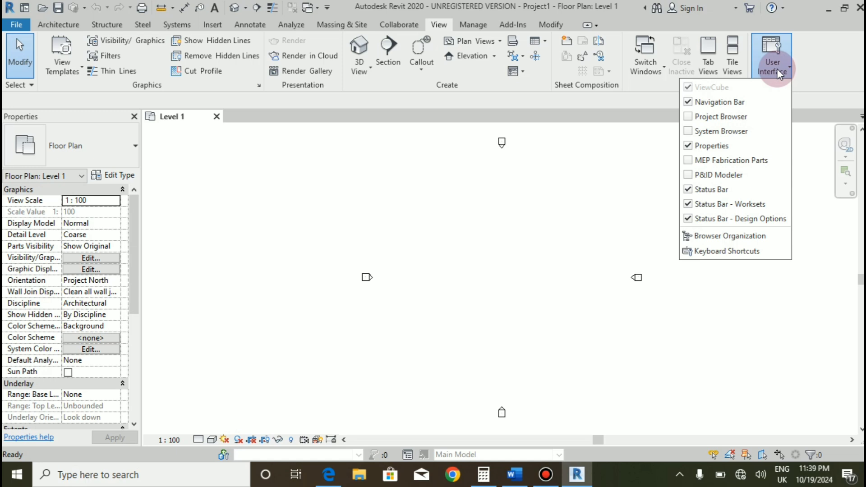
pyautogui.click(688, 145)
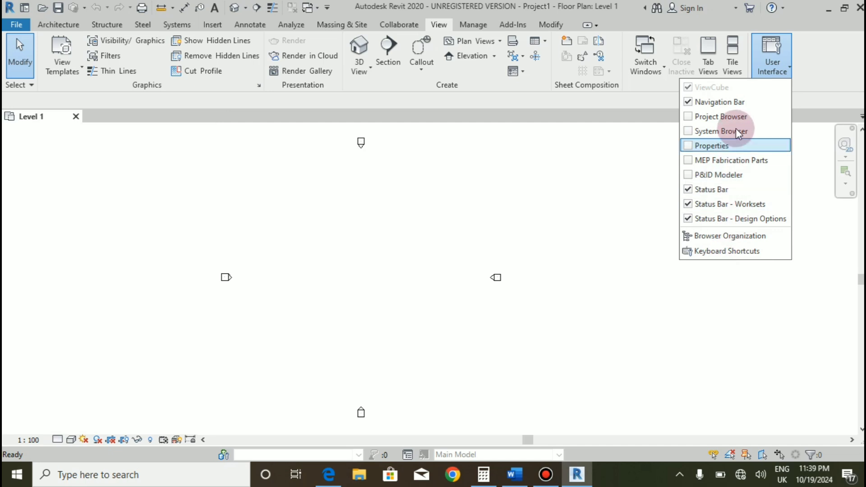
# - Show the Project Browser and the Properties palette in the user interface again
pyautogui.click(687, 117)
pyautogui.click(778, 73)
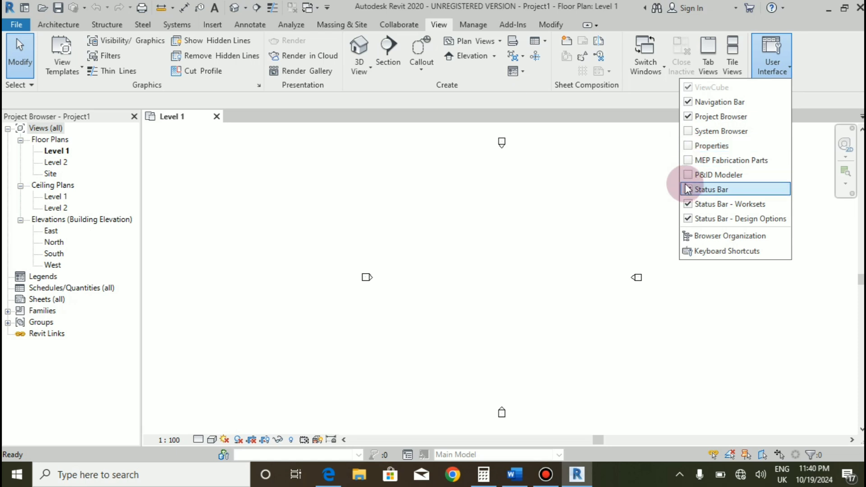
pyautogui.click(685, 145)
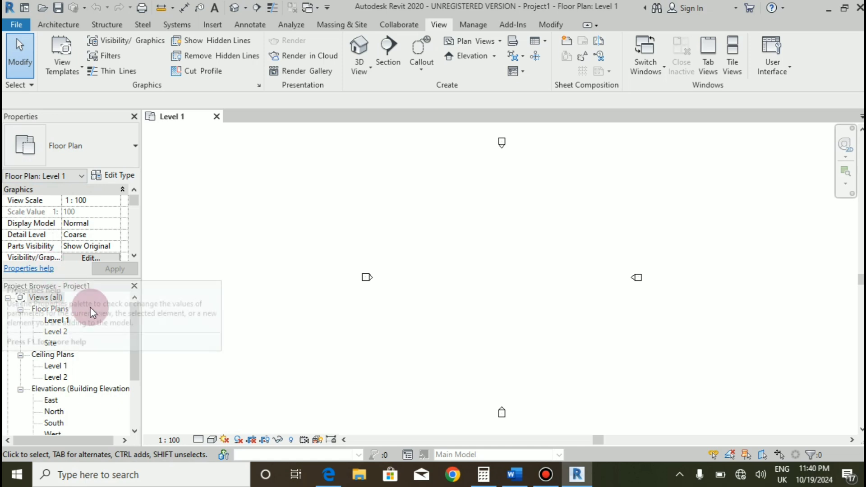
# - Open the North elevation view and examine its Level 1 and Level 2 lines
pyautogui.scroll(-3, 63, 372)
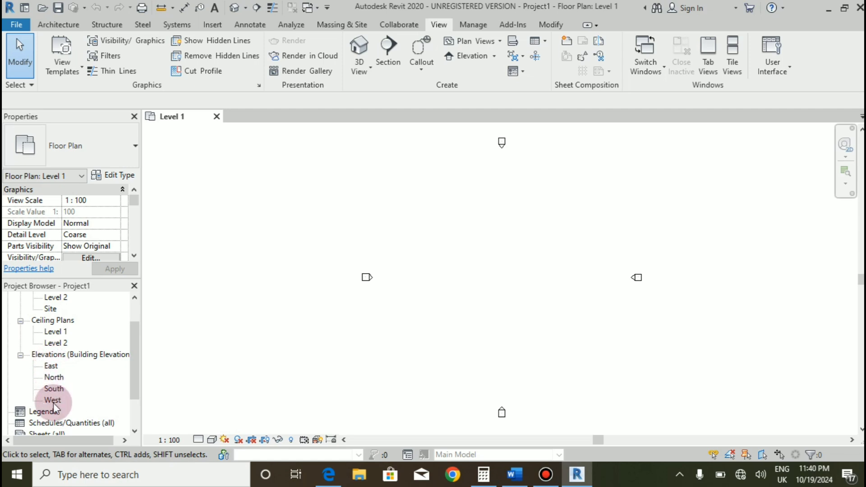
pyautogui.doubleClick(53, 378)
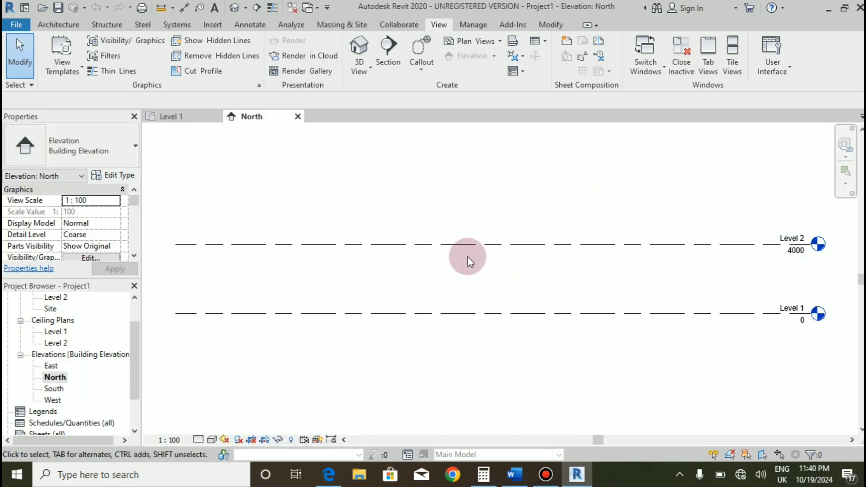
pyautogui.scroll(-1, 467, 256)
pyautogui.scroll(1, 787, 293)
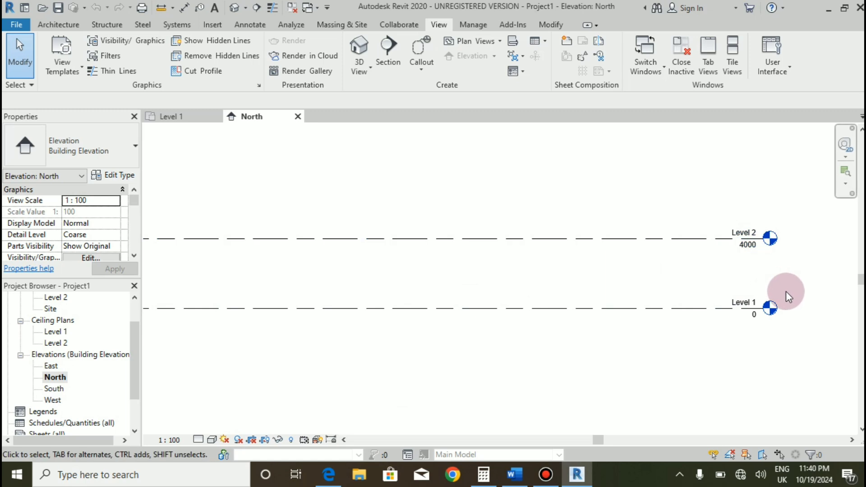
pyautogui.scroll(-1, 789, 293)
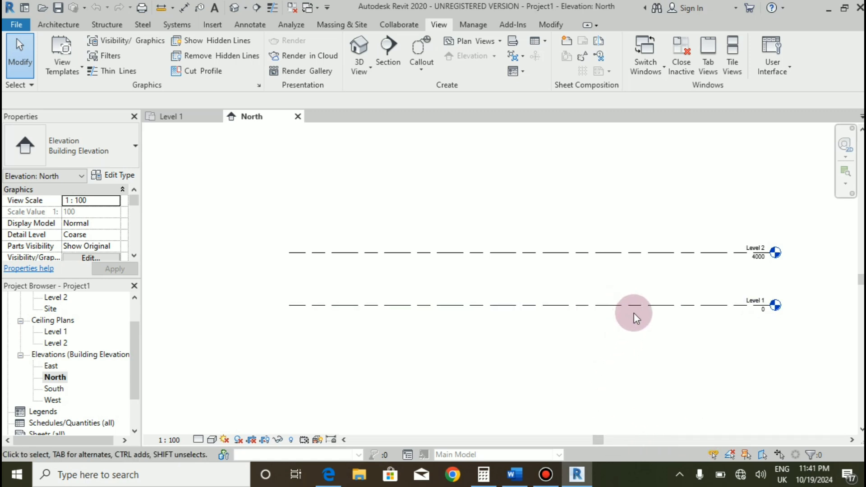
pyautogui.click(650, 306)
pyautogui.click(718, 277)
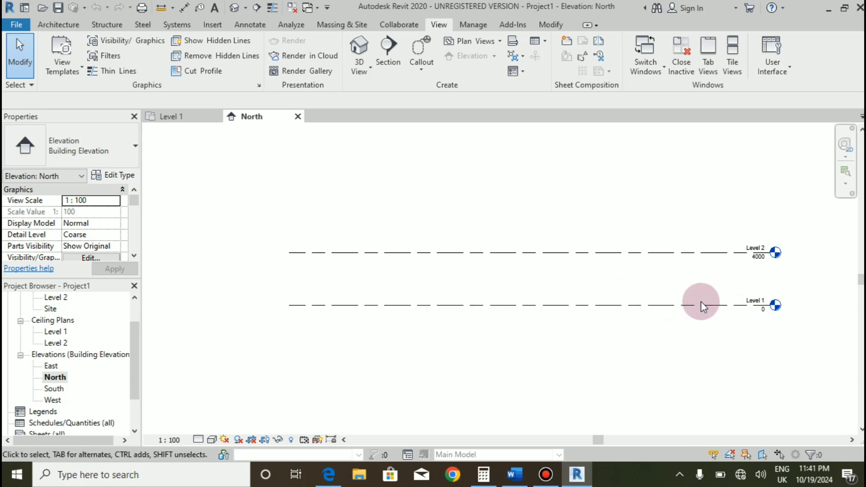
pyautogui.scroll(1, 797, 305)
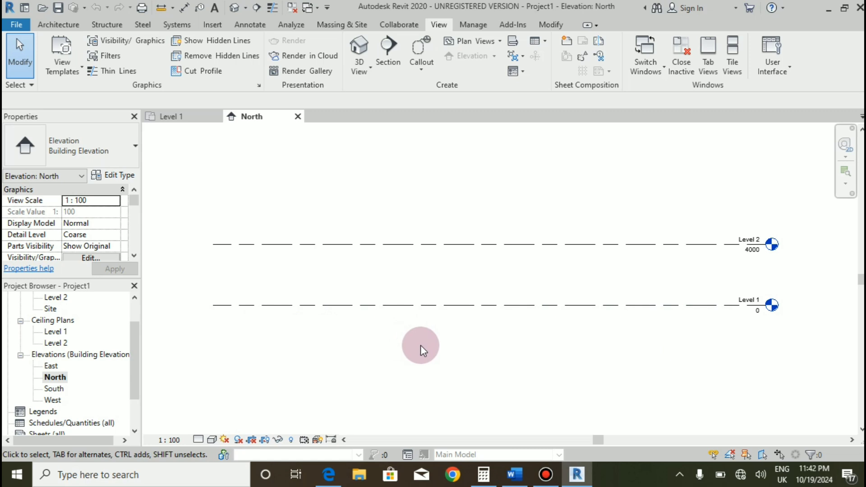
pyautogui.click(48, 26)
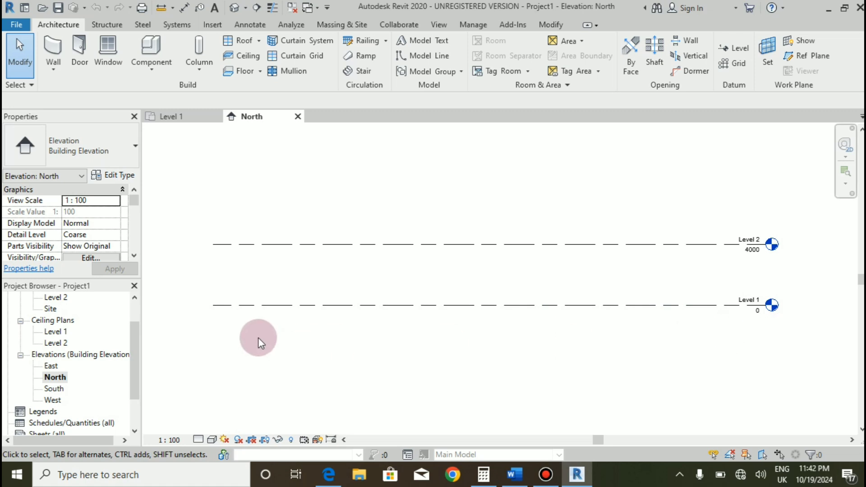
# - Rename Level 1 as GL and rename its corresponding views, checking them in the Project Browser
pyautogui.scroll(1, 772, 304)
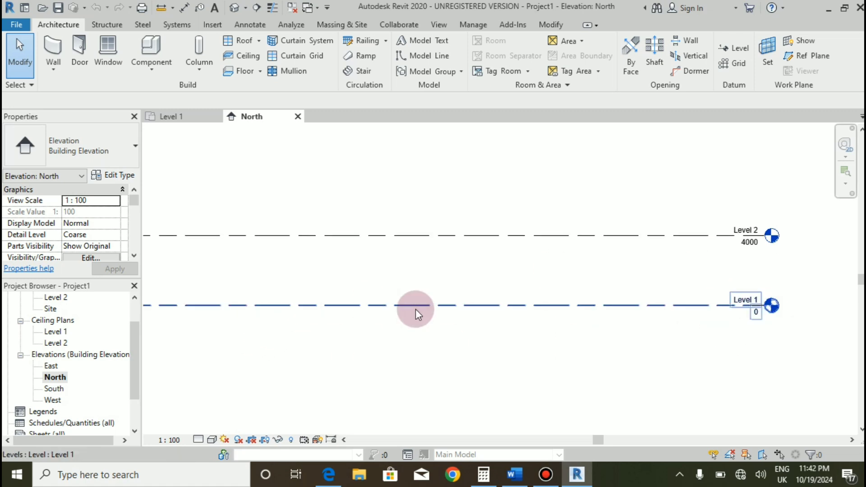
pyautogui.scroll(-1, 604, 270)
pyautogui.scroll(-1, 604, 269)
pyautogui.scroll(3, 697, 305)
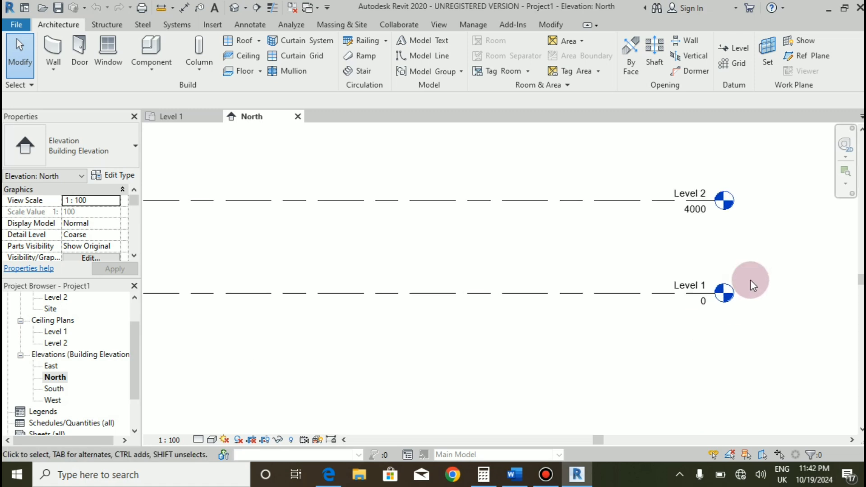
pyautogui.scroll(1, 699, 275)
pyautogui.click(681, 286)
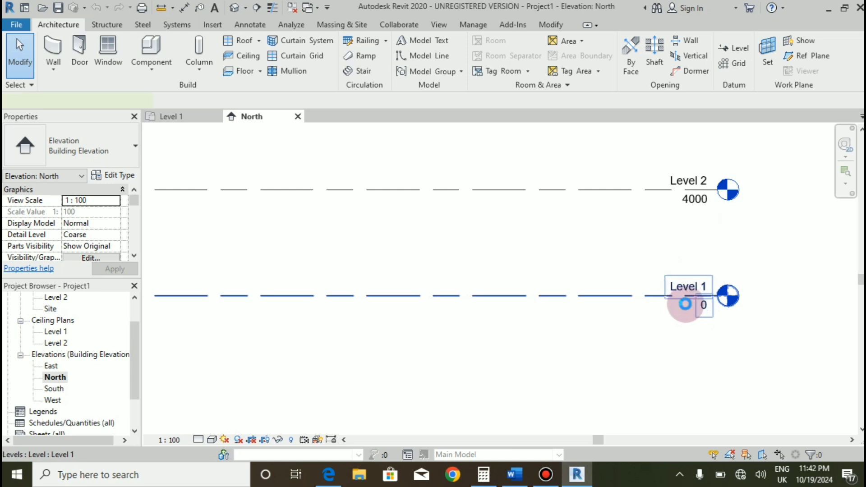
pyautogui.click(685, 304)
pyautogui.scroll(1, 686, 295)
pyautogui.click(688, 286)
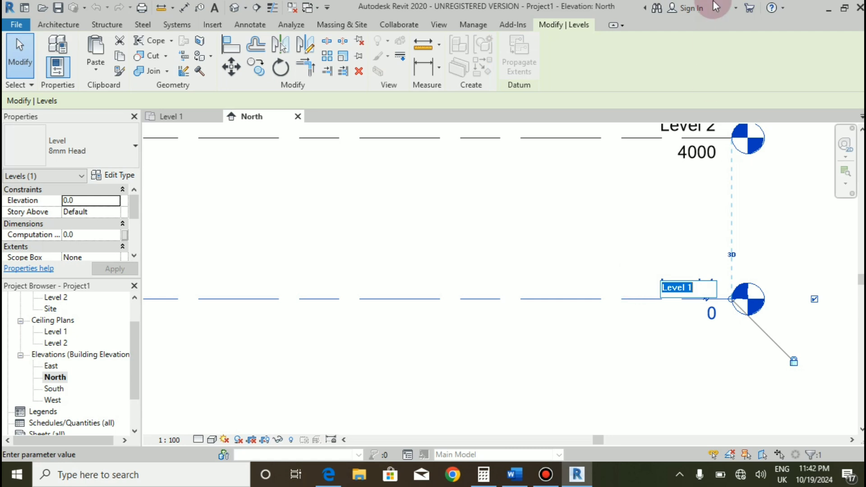
pyautogui.write('GL')
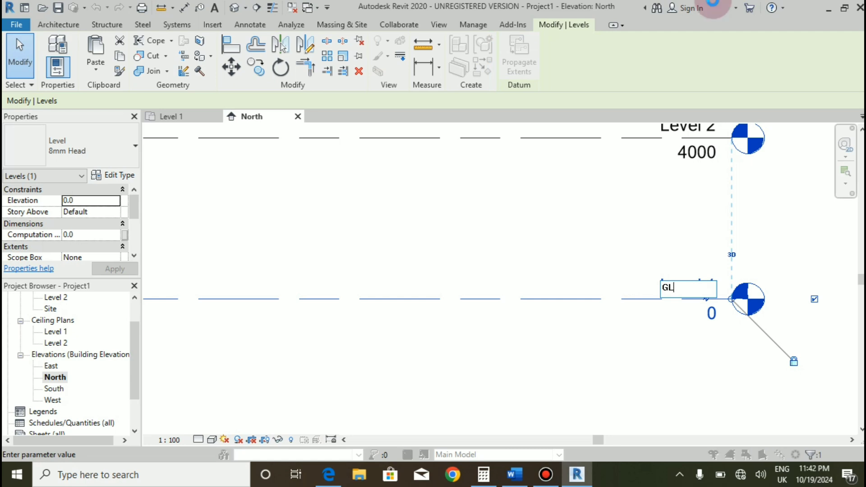
pyautogui.press('Return')
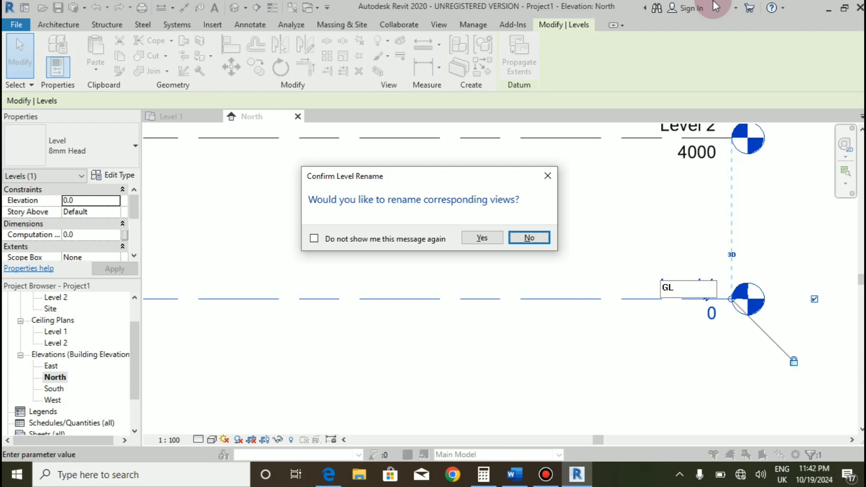
pyautogui.press('Left')
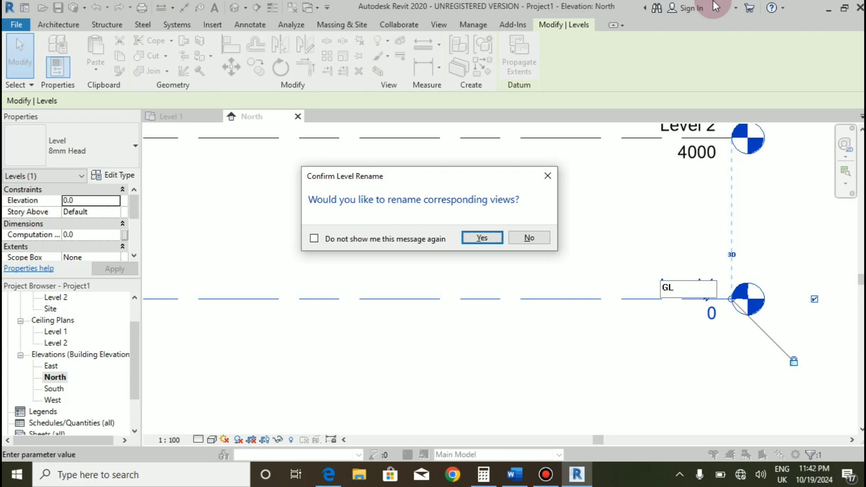
pyautogui.press('Return')
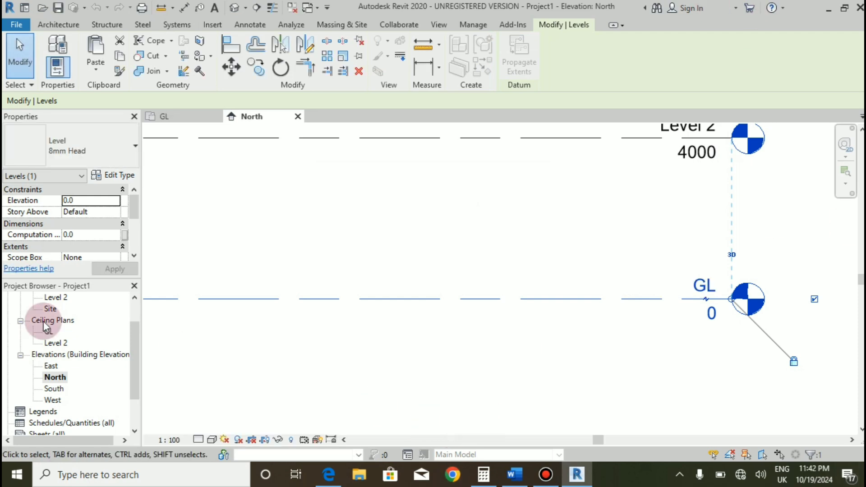
pyautogui.scroll(1, 65, 359)
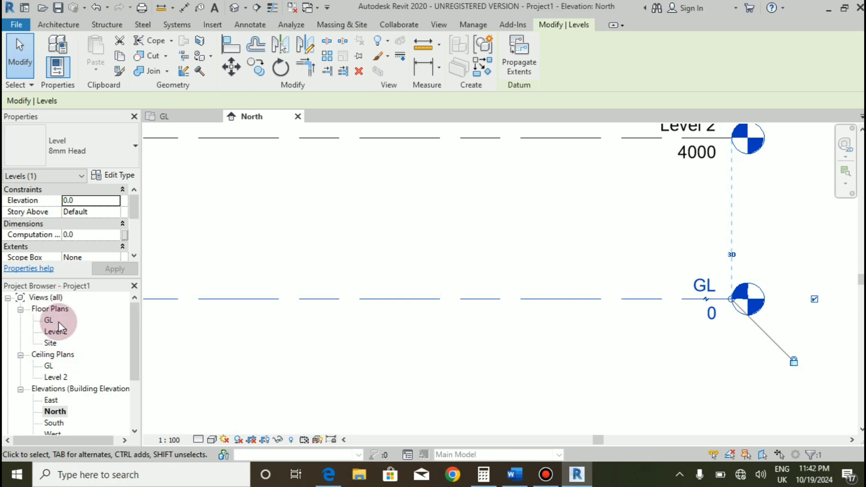
# - Set the elevation of Level 2 to 3000
pyautogui.scroll(1, 686, 228)
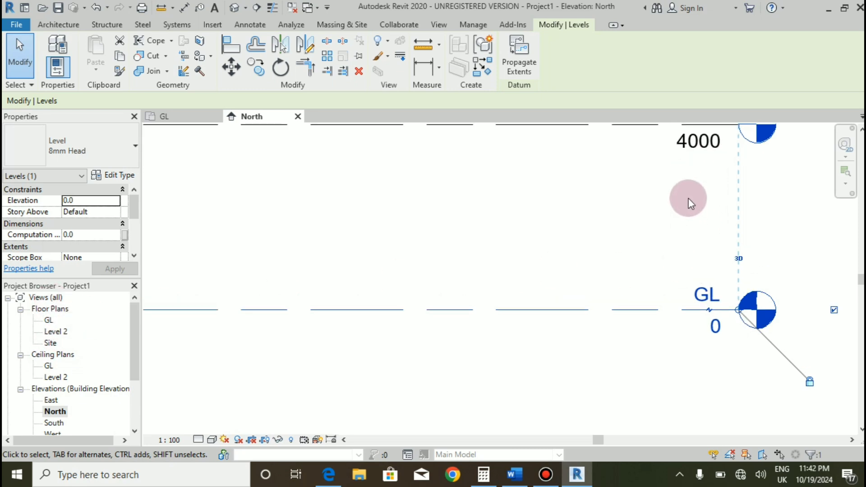
pyautogui.scroll(-2, 683, 257)
pyautogui.scroll(3, 693, 130)
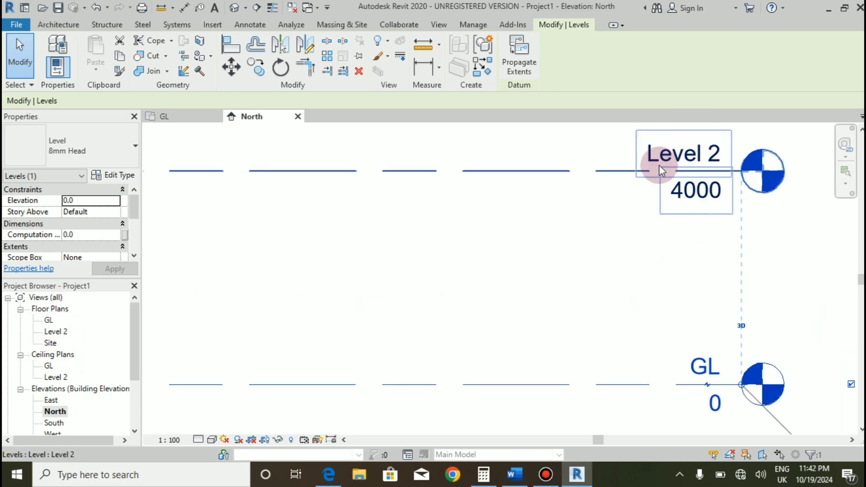
pyautogui.scroll(-1, 750, 273)
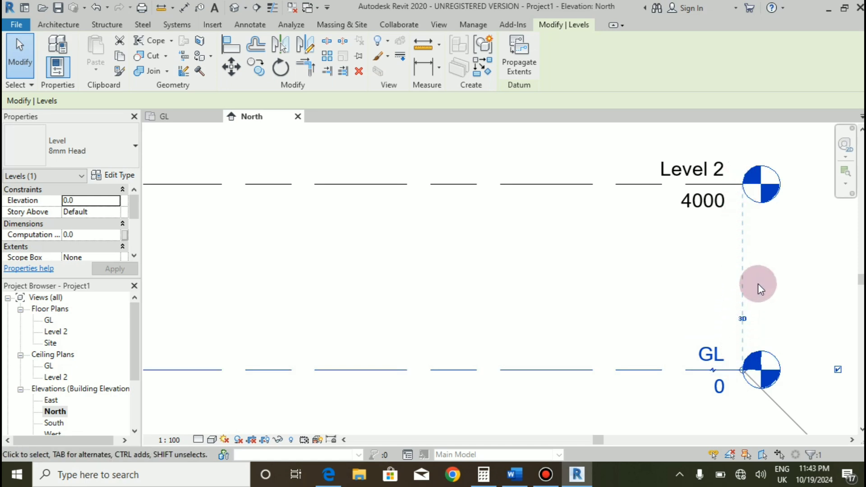
pyautogui.click(708, 215)
pyautogui.click(707, 215)
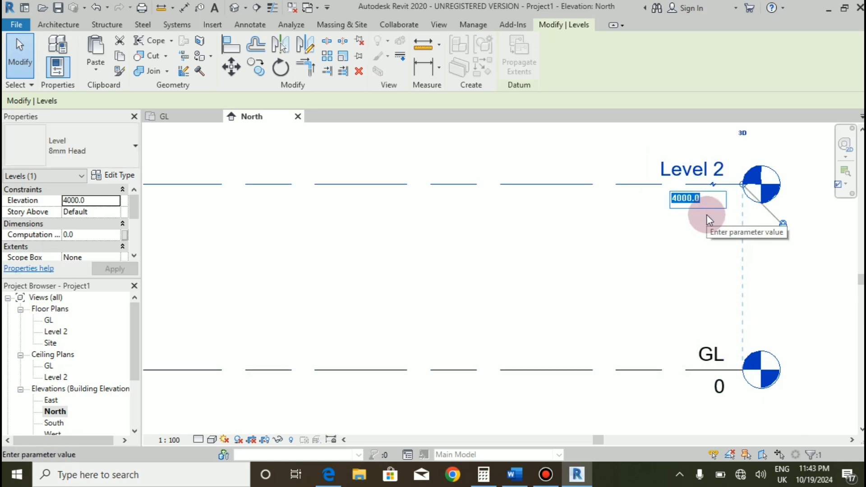
pyautogui.write('3000')
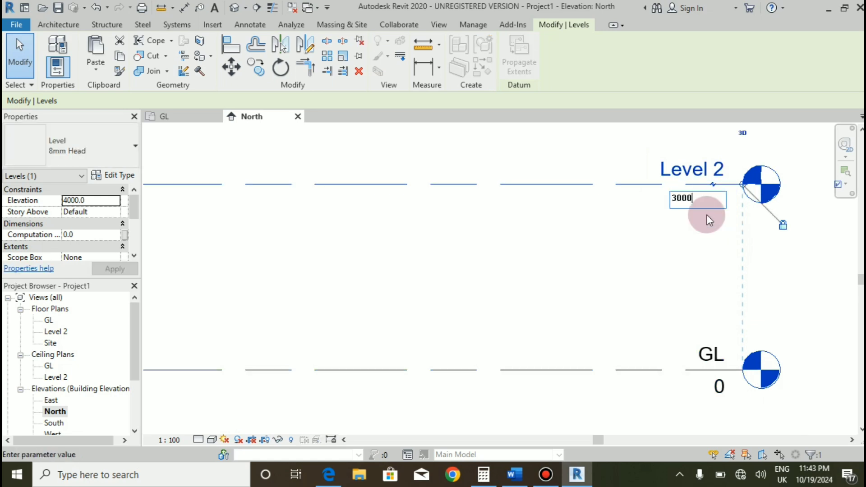
pyautogui.press('Return')
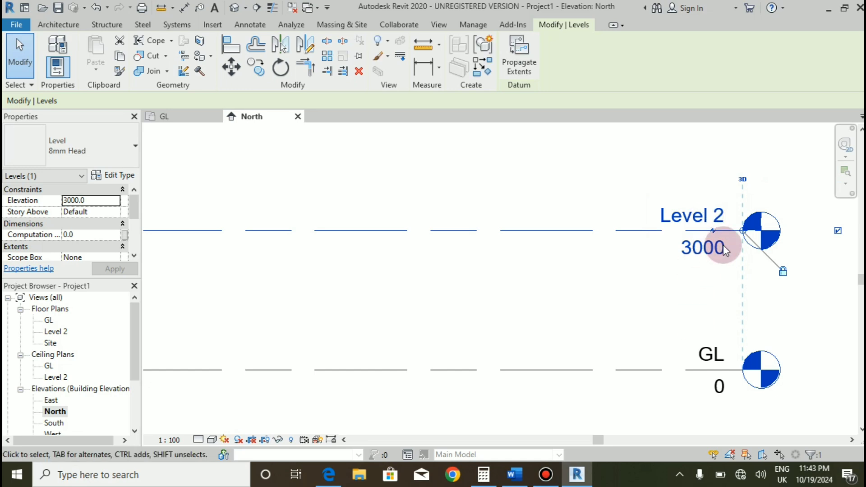
pyautogui.click(723, 248)
pyautogui.click(663, 283)
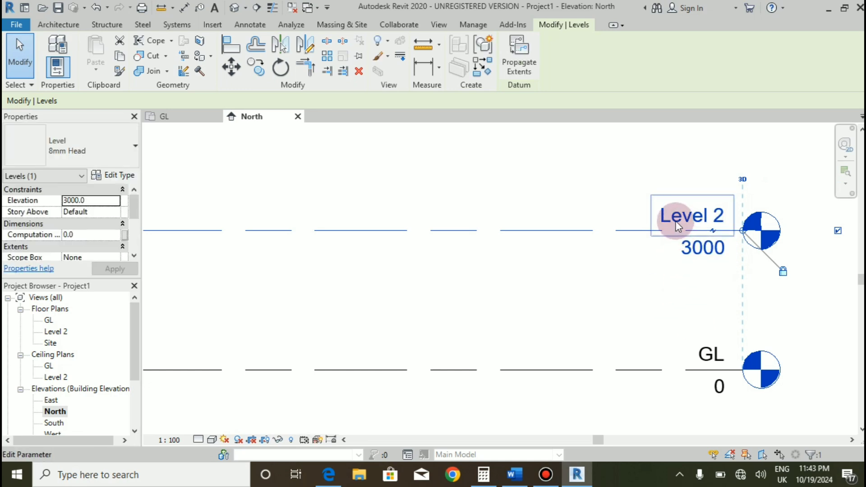
# - Rename Level 2 as HEADROOM together with its corresponding views, choosing not to show the rename confirmation again
pyautogui.click(689, 215)
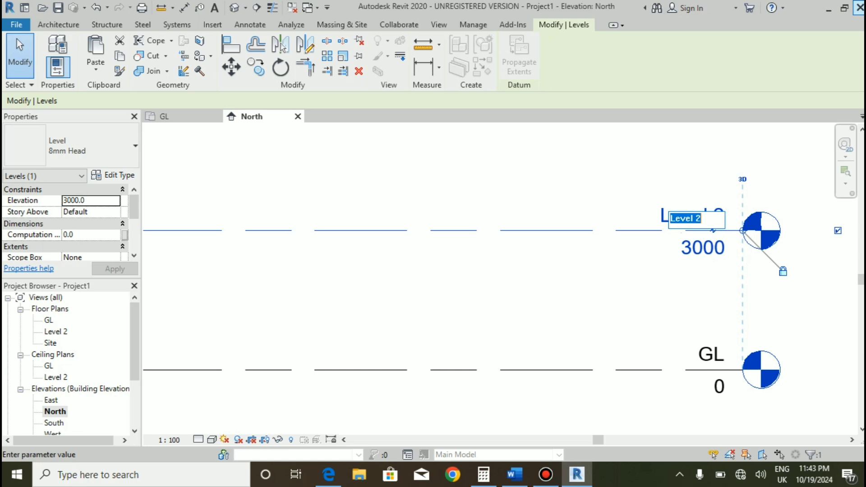
pyautogui.write('HEADROOM')
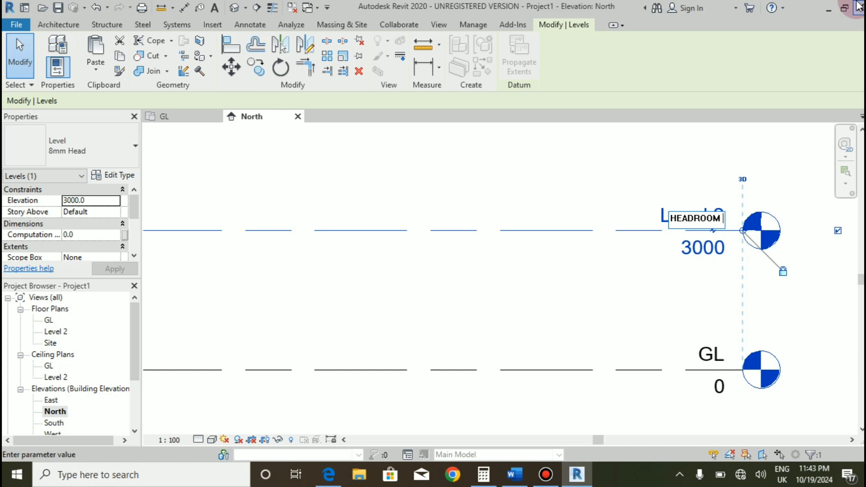
pyautogui.press('Return')
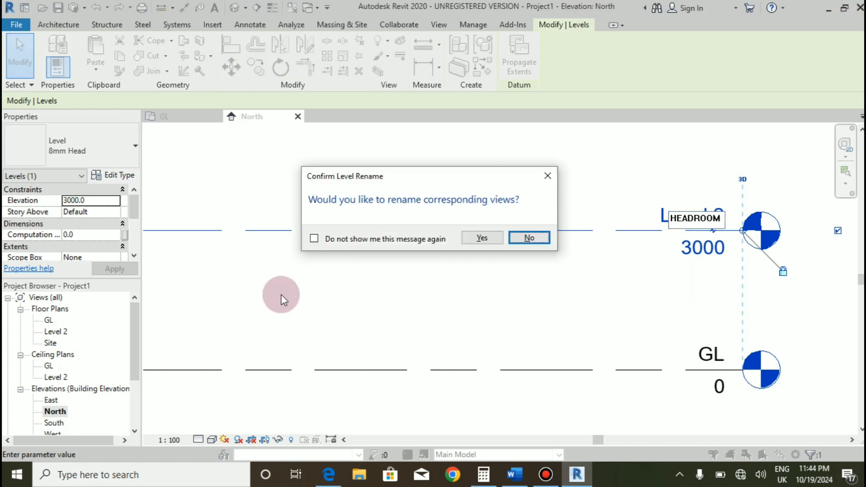
pyautogui.click(314, 238)
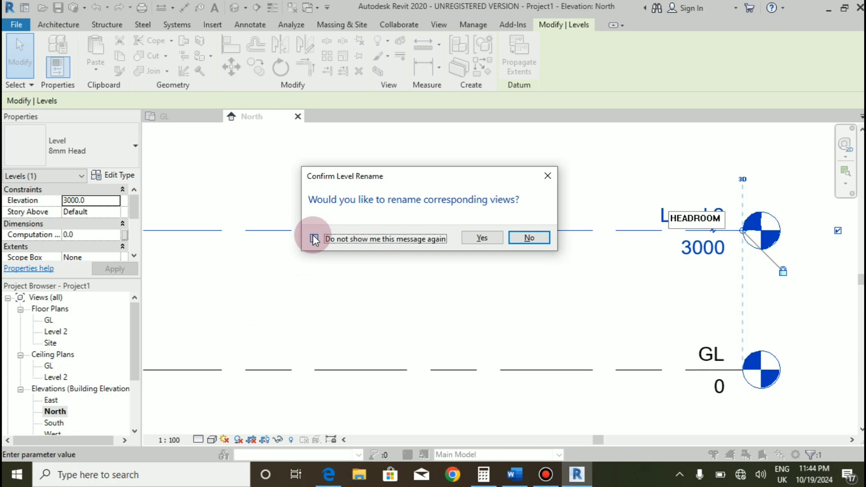
pyautogui.click(472, 237)
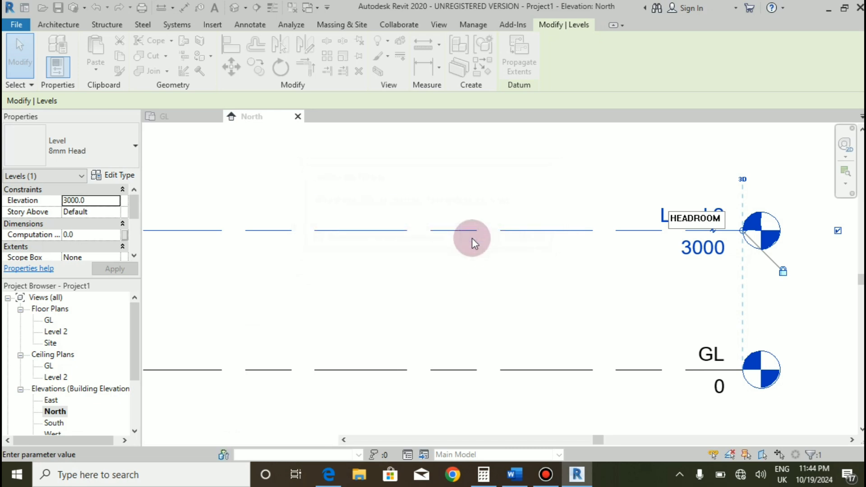
pyautogui.scroll(-3, 664, 283)
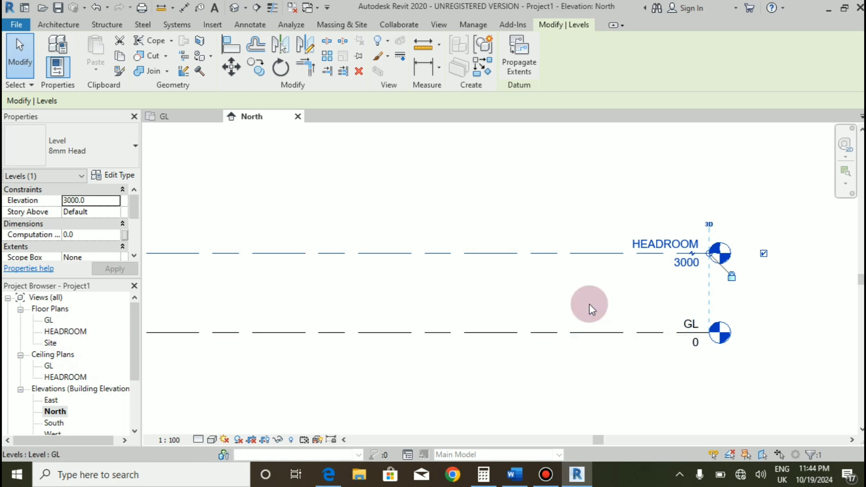
pyautogui.scroll(-1, 754, 294)
pyautogui.scroll(-1, 754, 293)
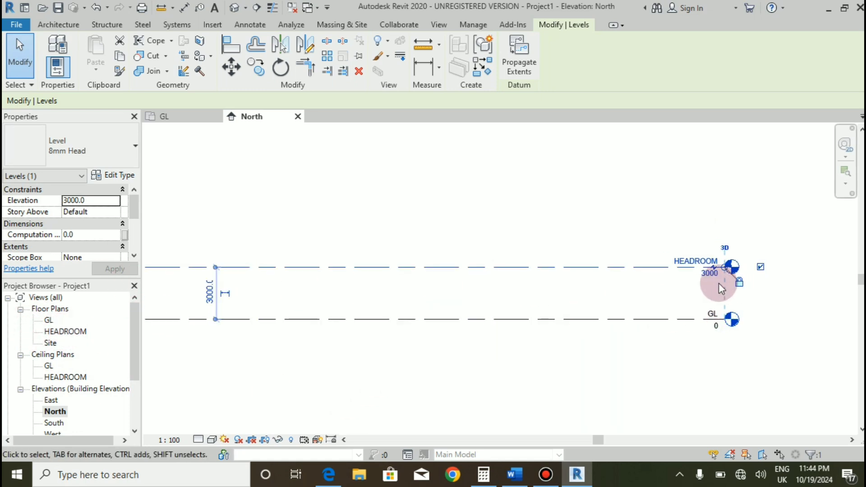
pyautogui.scroll(-1, 678, 230)
pyautogui.click(666, 287)
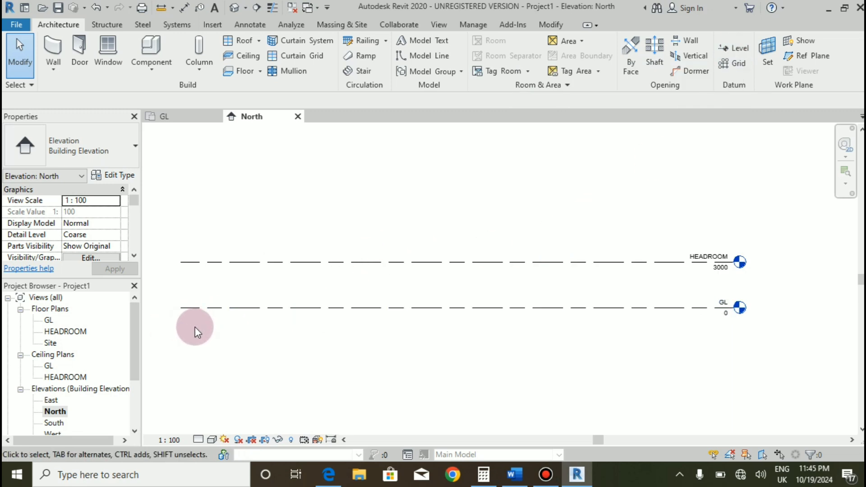
# - Draw a new level 600 mm below GL, aligning both ends with the existing level lines
pyautogui.press('l')
pyautogui.press('l')
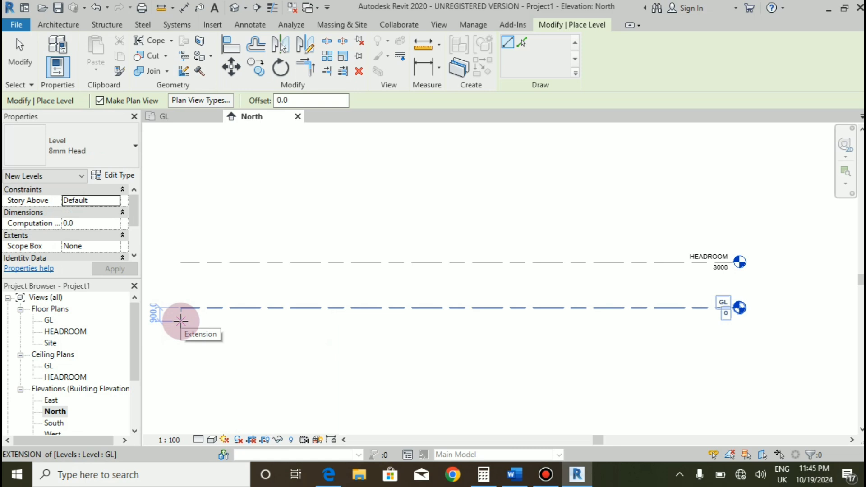
pyautogui.write('6')
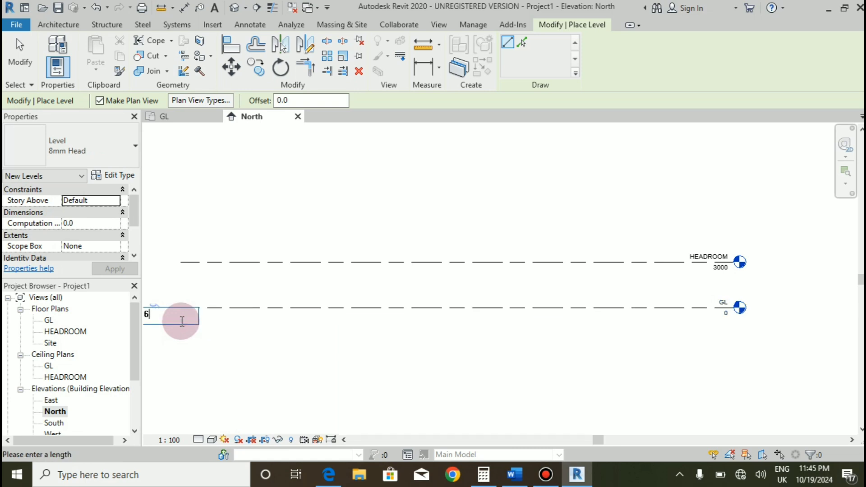
pyautogui.write('00')
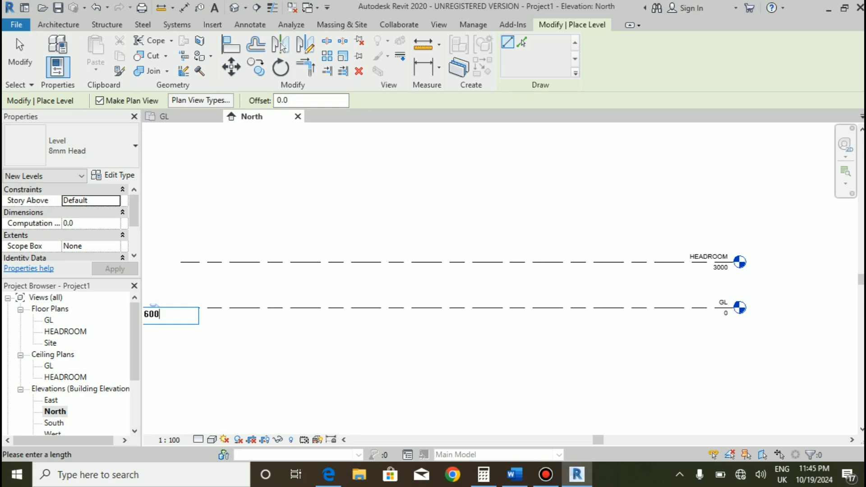
pyautogui.press('Return')
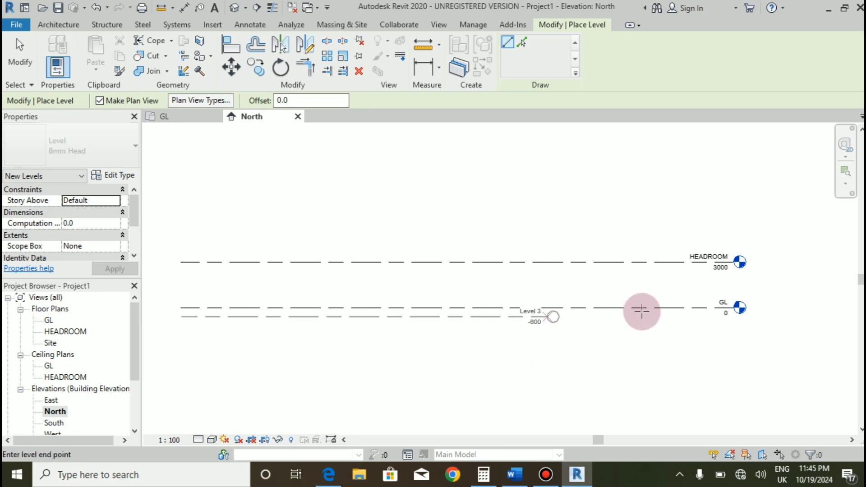
pyautogui.scroll(2, 768, 329)
pyautogui.click(715, 306)
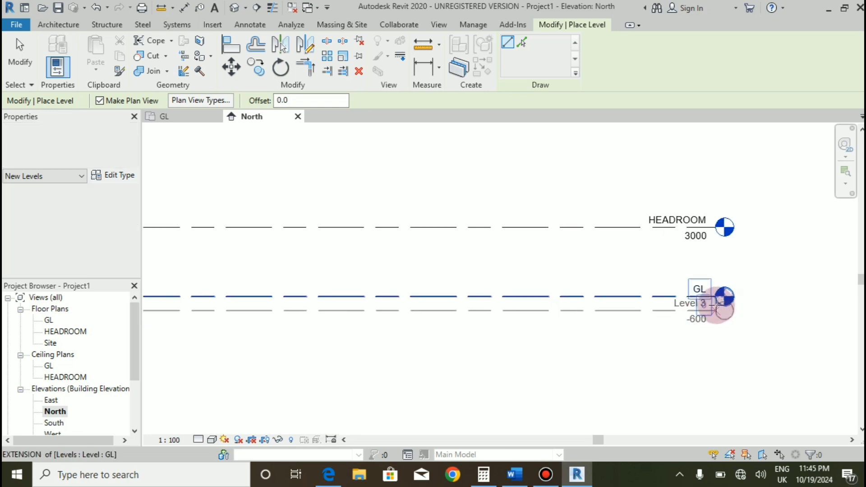
pyautogui.scroll(3, 716, 305)
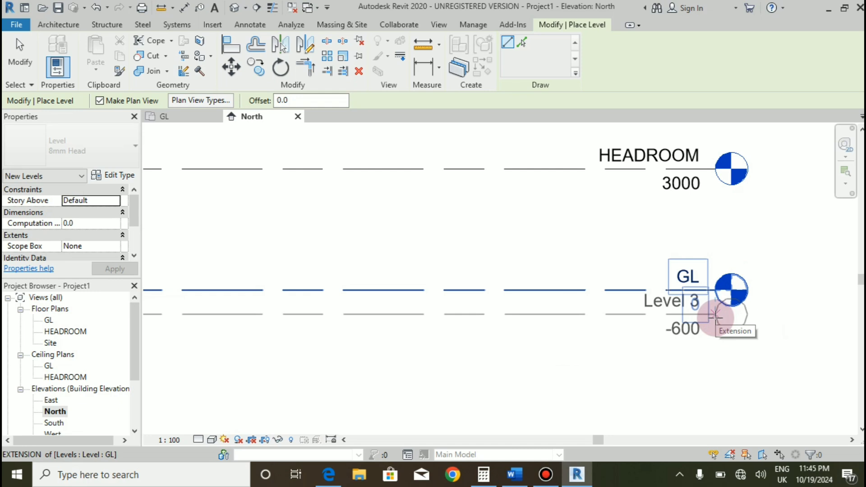
pyautogui.click(714, 315)
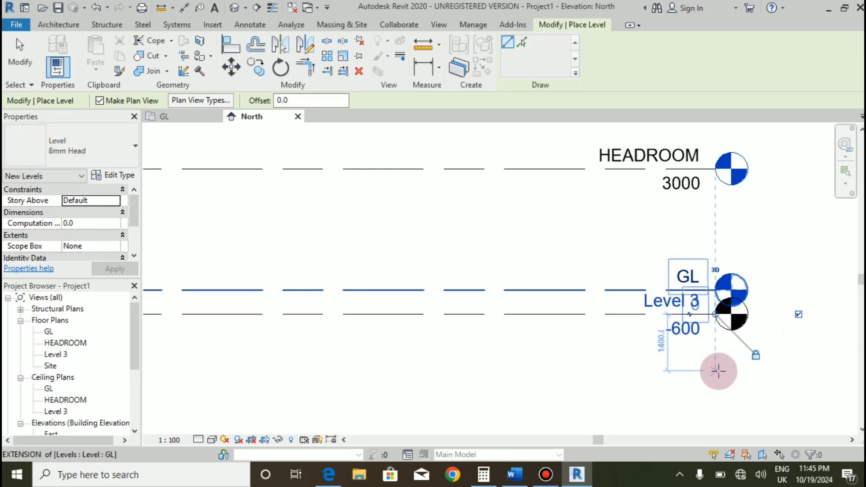
pyautogui.press('Escape')
pyautogui.press('Escape')
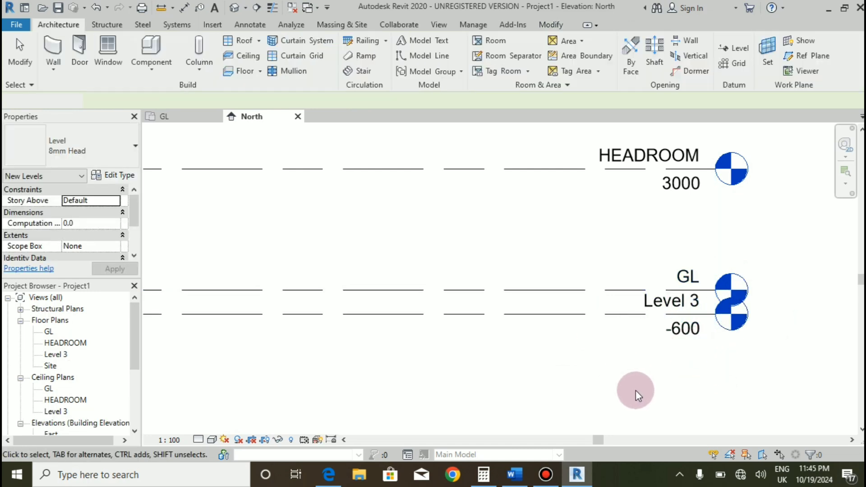
# - Add an elbow to the Level 3 line so its head sits clear below the GL head
pyautogui.scroll(2, 664, 342)
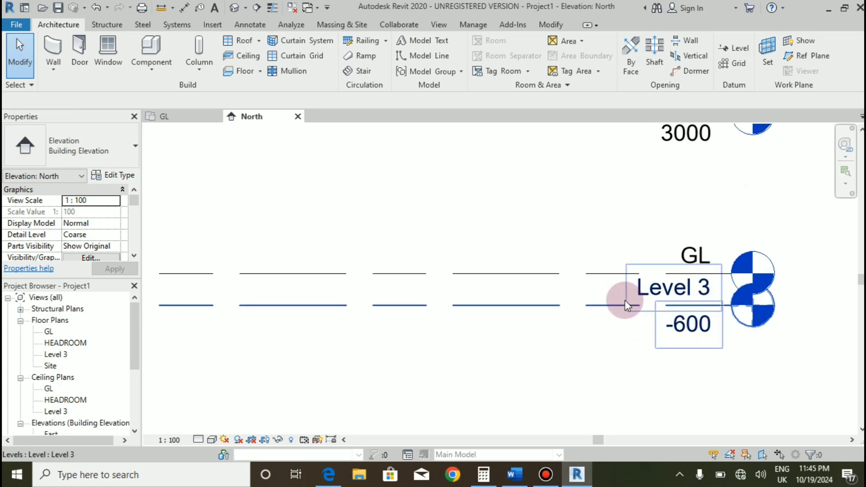
pyautogui.click(607, 306)
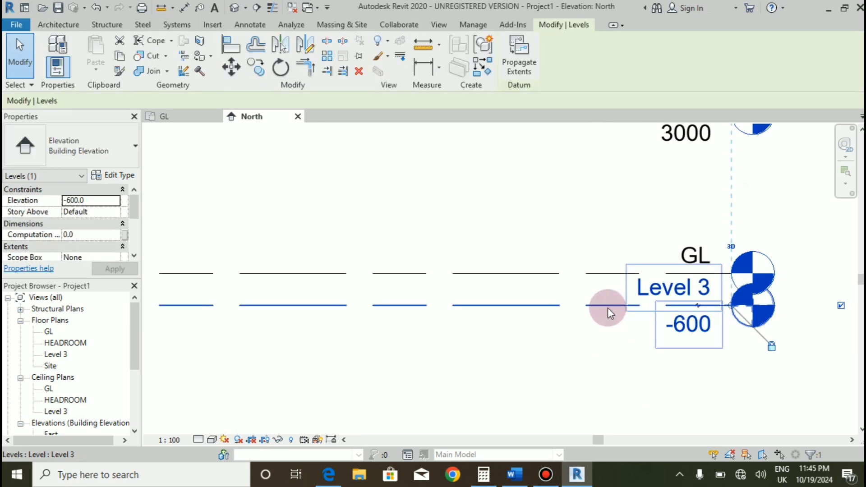
pyautogui.click(701, 305)
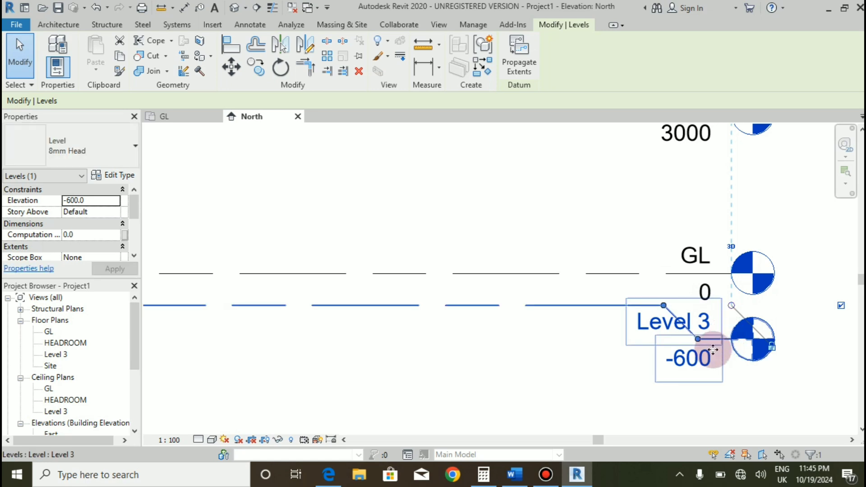
pyautogui.scroll(-2, 725, 334)
pyautogui.click(723, 334)
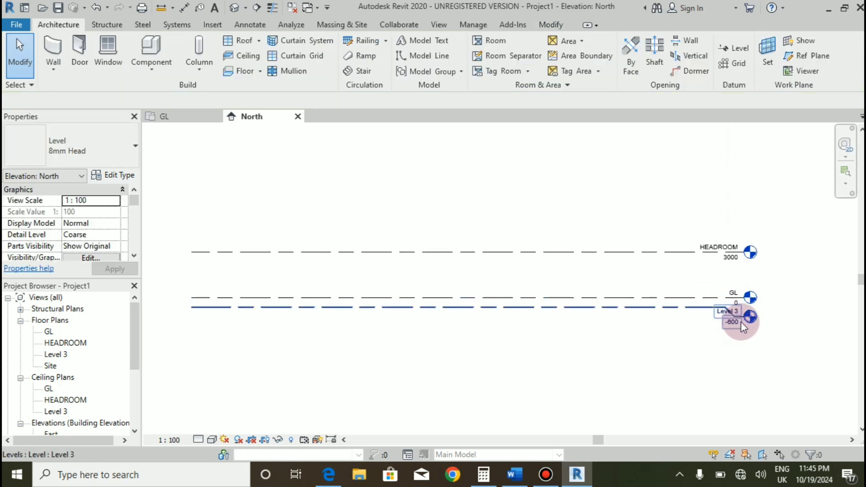
# - Rename Level 3 as NGL together with its corresponding plan views
pyautogui.scroll(2, 740, 321)
pyautogui.scroll(2, 740, 322)
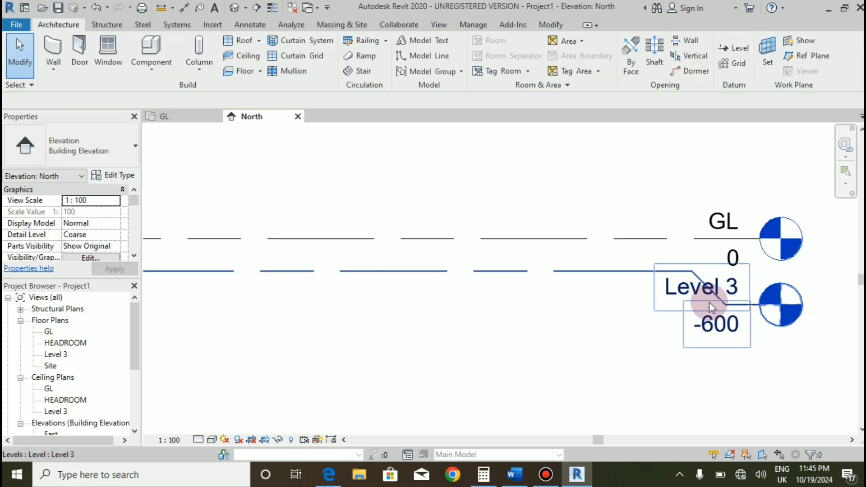
pyautogui.click(673, 293)
pyautogui.click(672, 293)
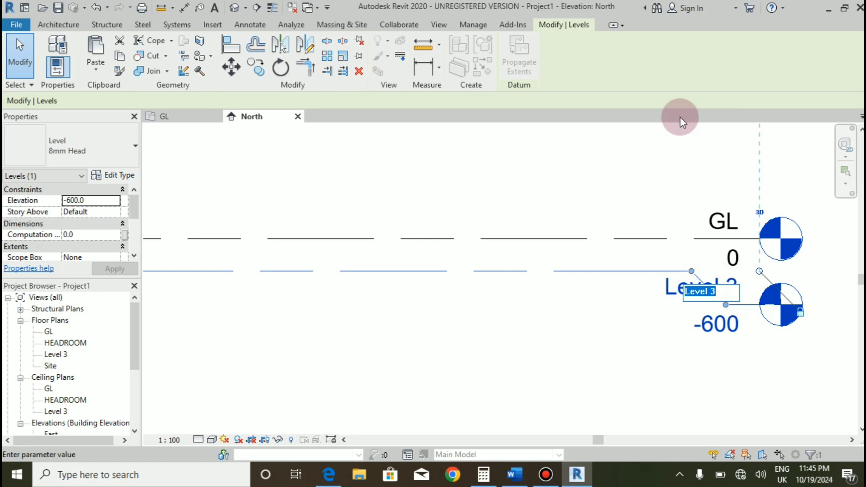
pyautogui.write('NGL')
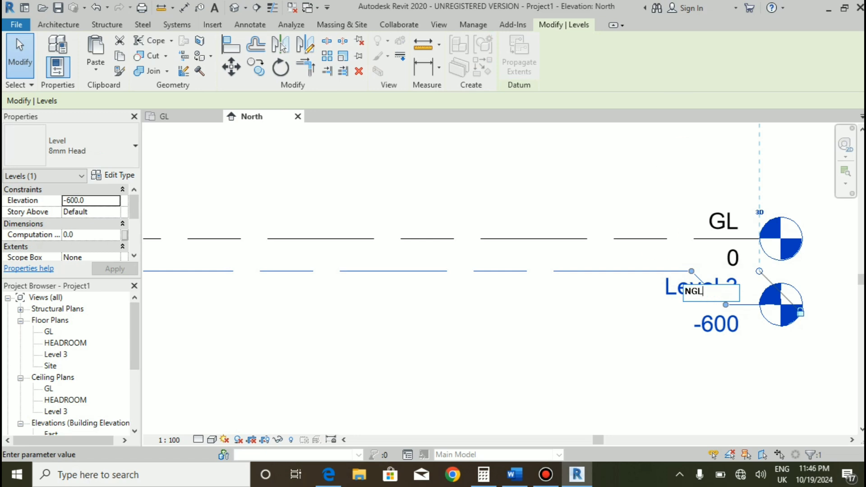
pyautogui.press('Return')
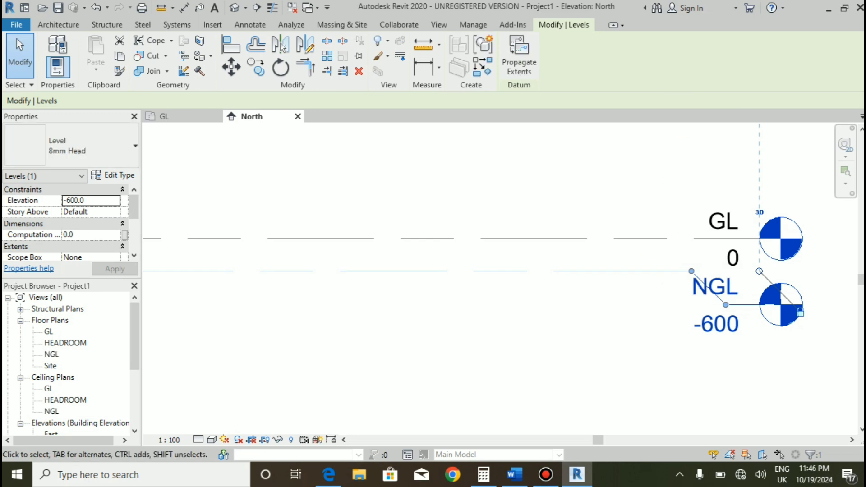
pyautogui.press('l')
pyautogui.press('l')
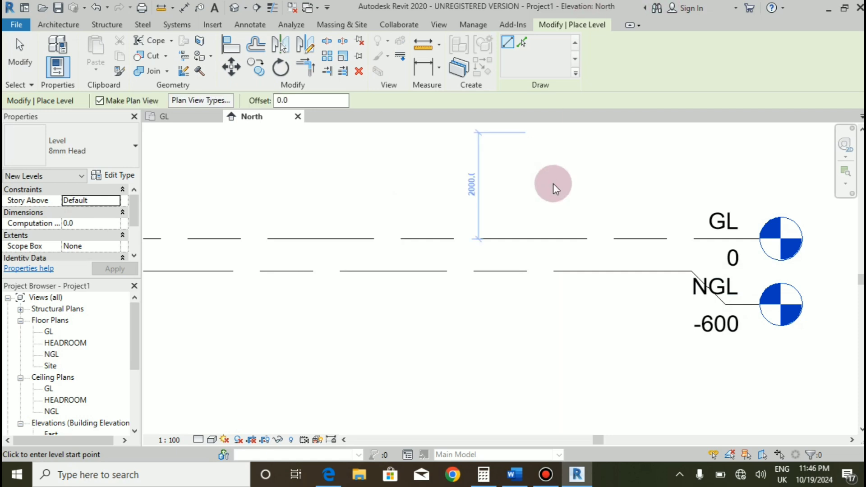
pyautogui.press('Escape')
pyautogui.press('Escape')
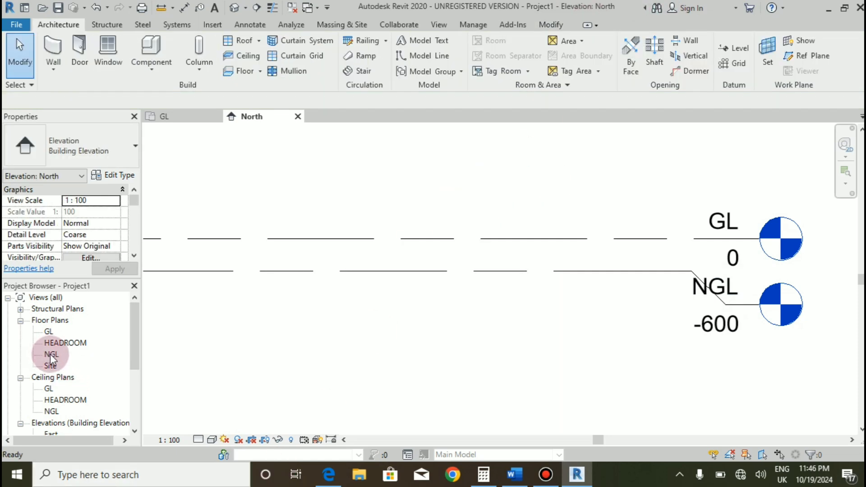
# - Draw a new level 700 mm above HEADROOM, aligning both ends with the existing level lines
pyautogui.scroll(-3, 731, 321)
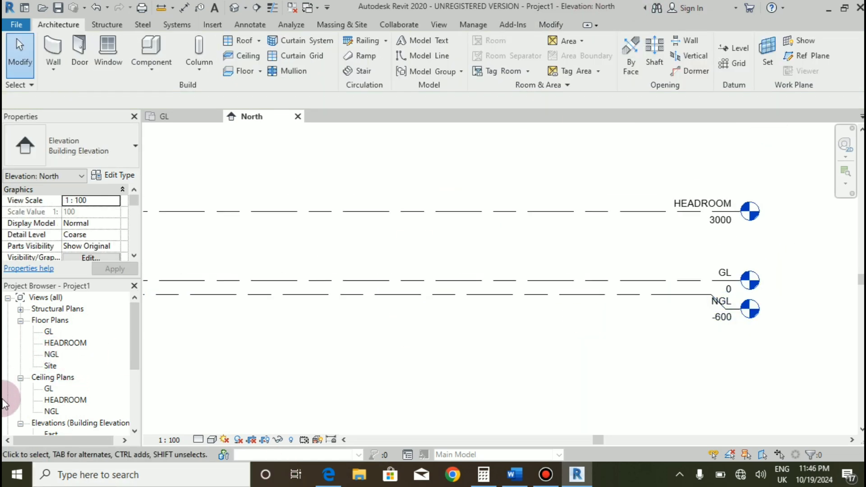
pyautogui.scroll(-2, 63, 406)
pyautogui.scroll(2, 61, 395)
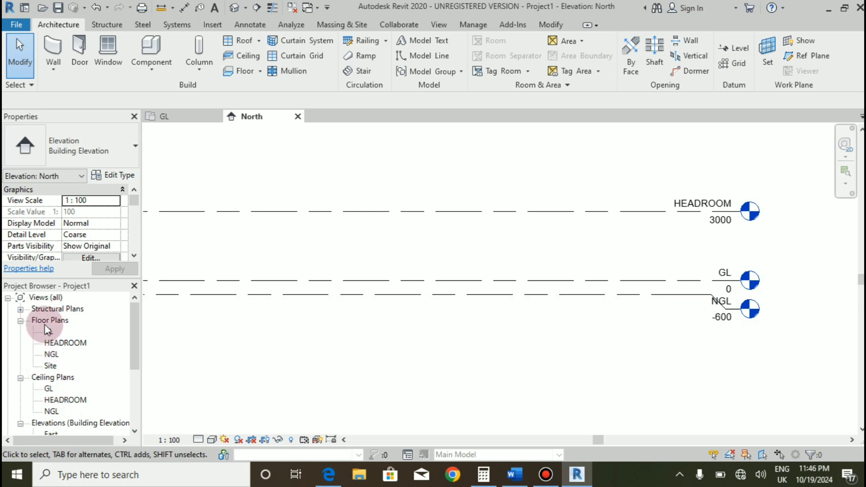
pyautogui.scroll(-2, 780, 337)
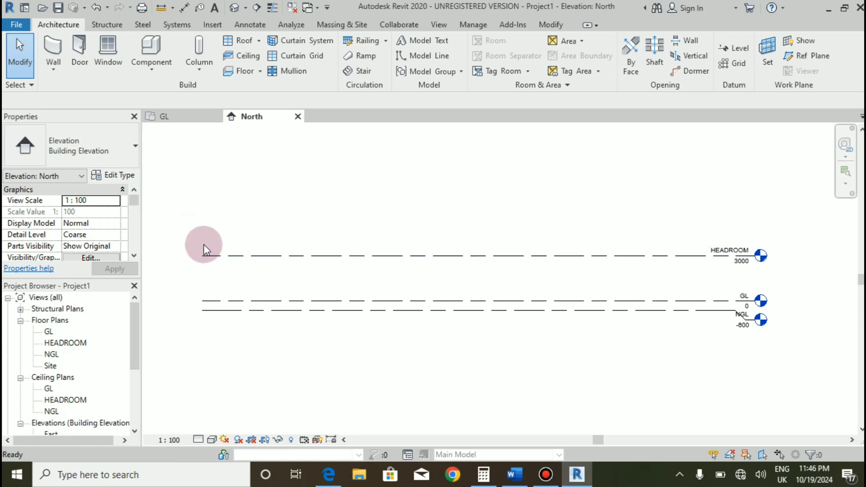
pyautogui.press('l')
pyautogui.press('l')
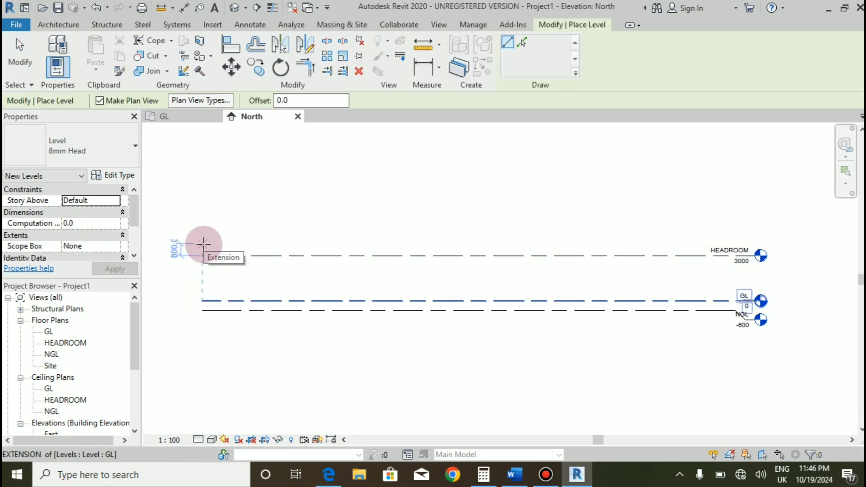
pyautogui.click(203, 244)
pyautogui.write('700')
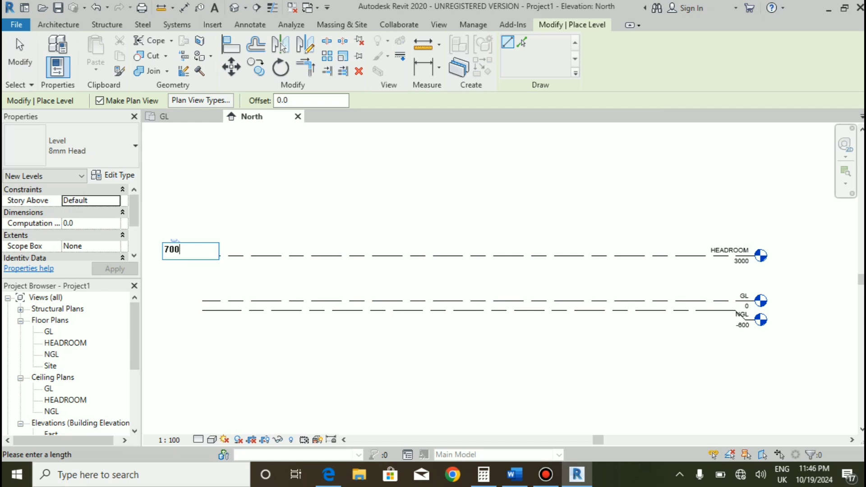
pyautogui.press('Return')
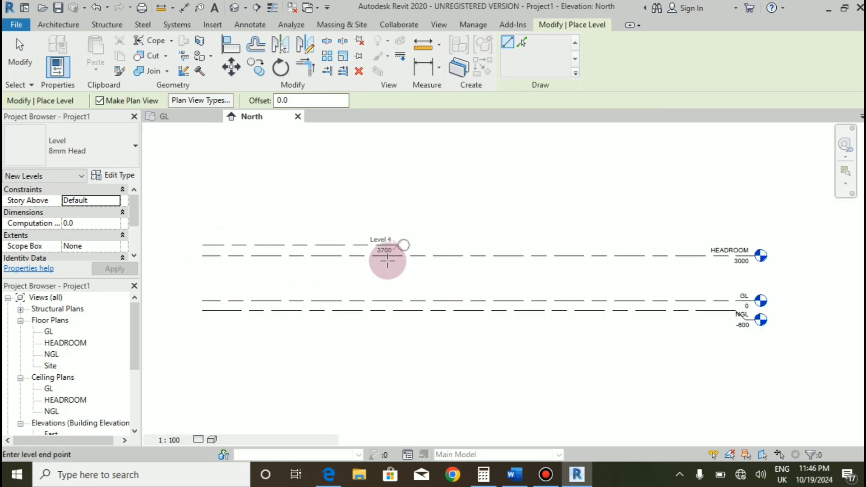
pyautogui.scroll(5, 762, 248)
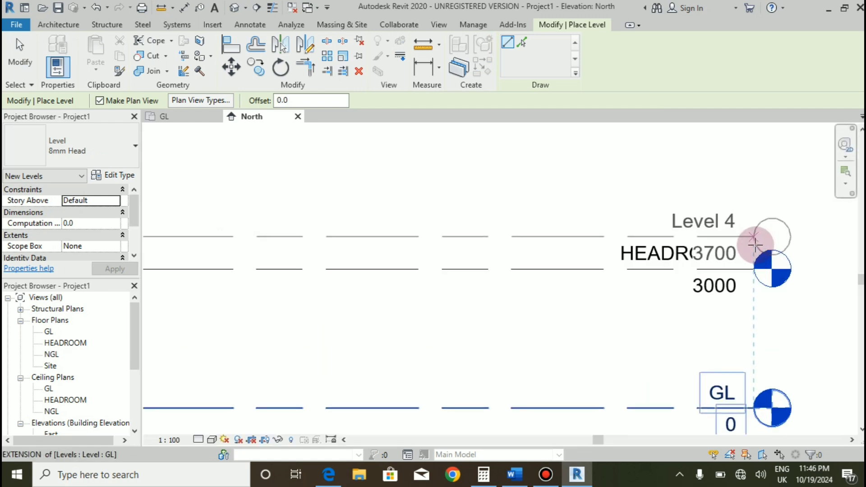
pyautogui.hotkey('ctrl', '1')
pyautogui.click(752, 234)
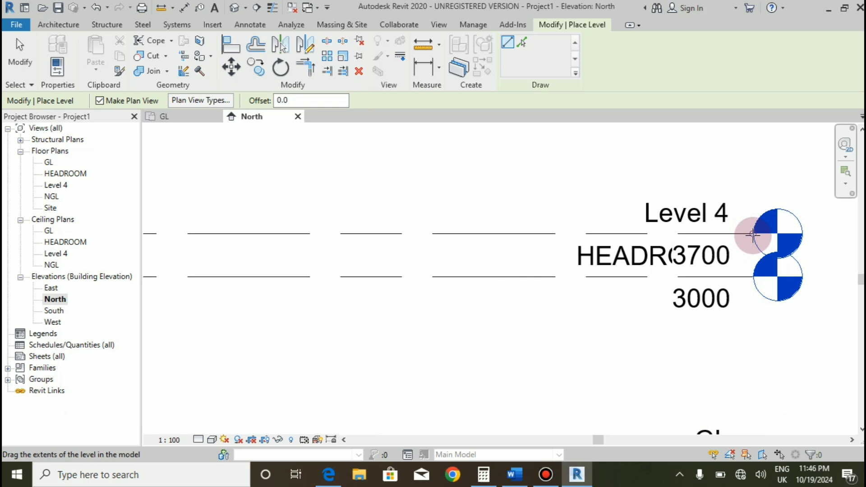
pyautogui.press('Escape')
# - Add an elbow to the HEADROOM line so its head sits clear below the Level 4 head
pyautogui.click(723, 295)
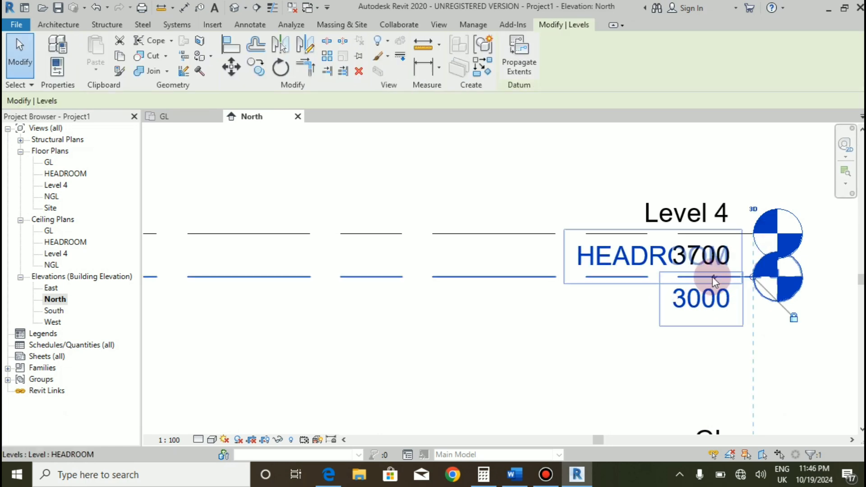
pyautogui.click(715, 278)
pyautogui.press('Escape')
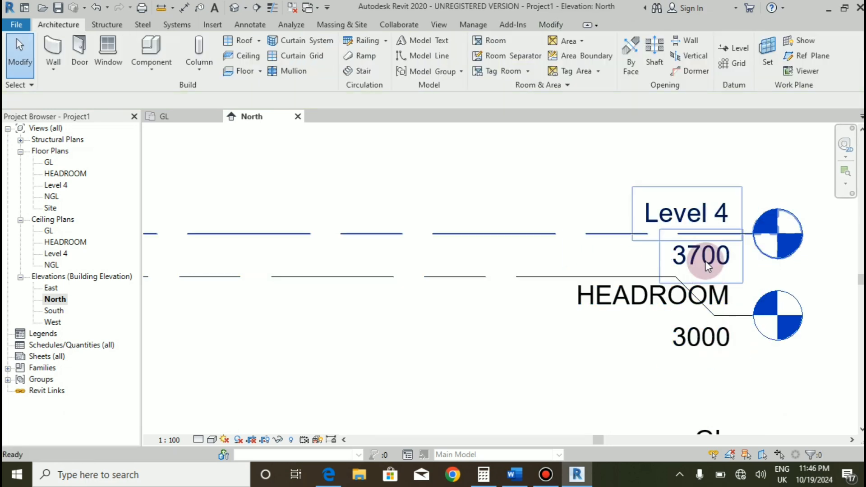
# - Rename Level 4 as PARAPET/ROOF together with its corresponding plan views
pyautogui.scroll(-3, 674, 213)
pyautogui.scroll(3, 675, 217)
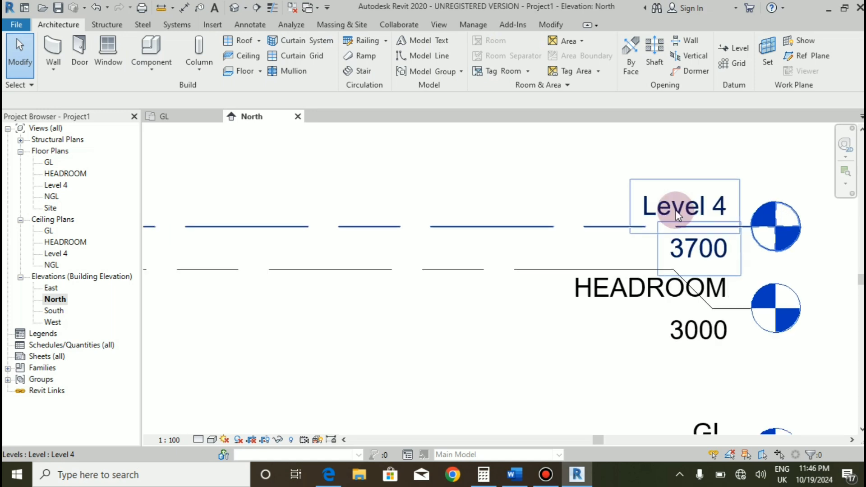
pyautogui.doubleClick(675, 204)
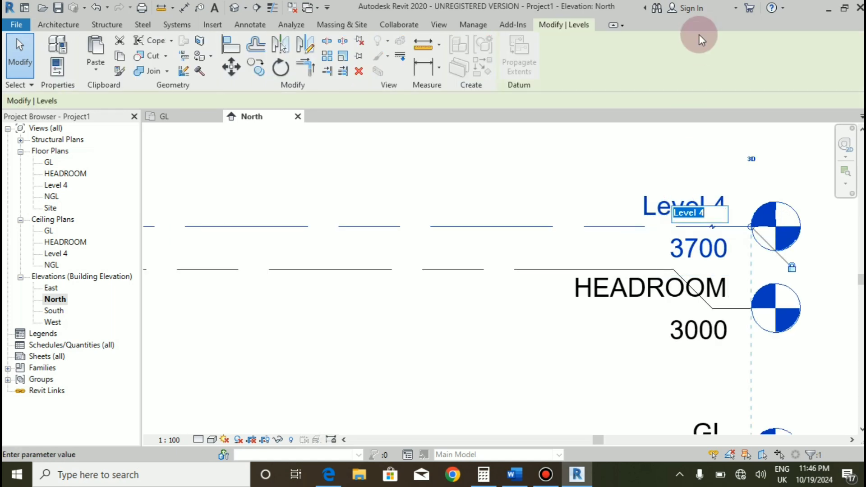
pyautogui.write('PARAPET')
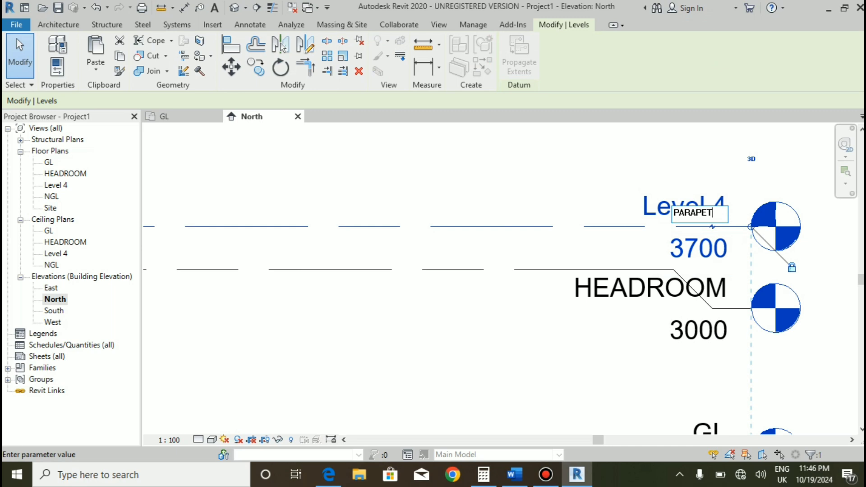
pyautogui.write('/ROOF')
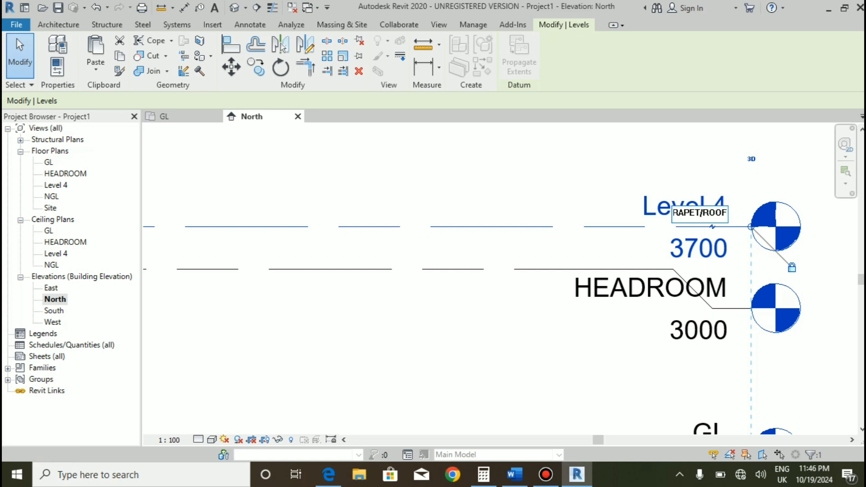
pyautogui.press('Return')
pyautogui.click(392, 204)
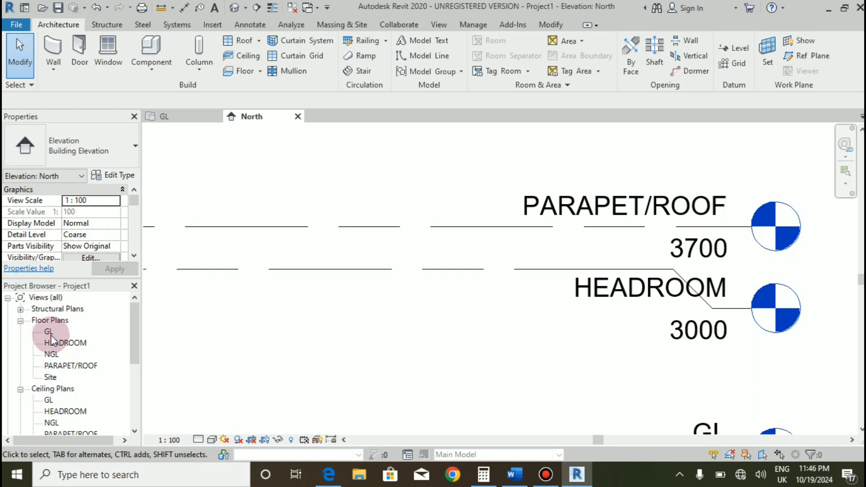
pyautogui.scroll(-5, 648, 283)
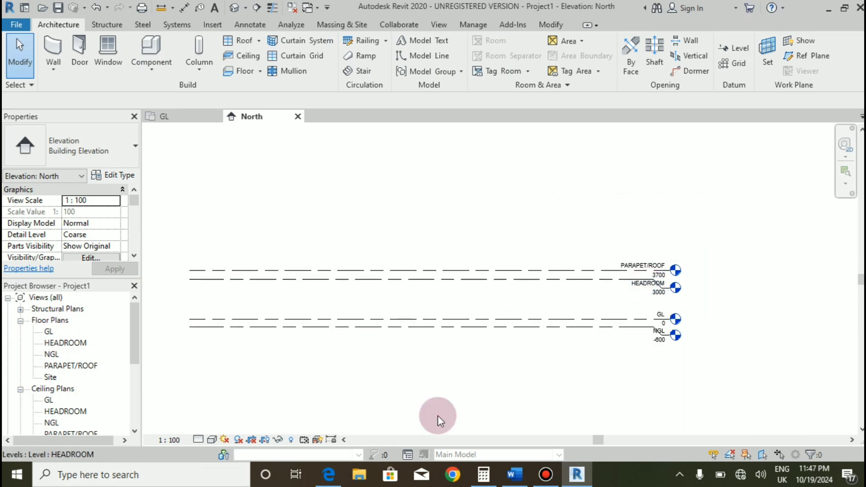
pyautogui.scroll(3, 193, 320)
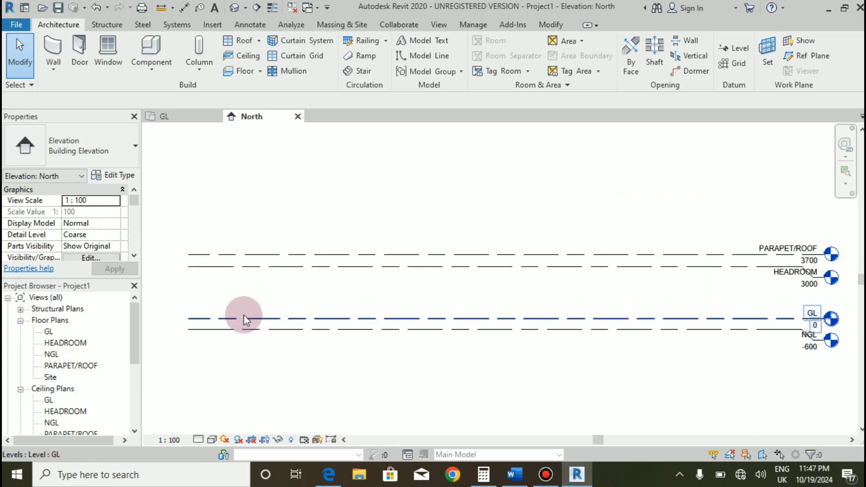
# - Examine the names and elevations of the PARAPET/ROOF, HEADROOM, GL and NGL level heads in the North elevation
pyautogui.scroll(-1, 243, 315)
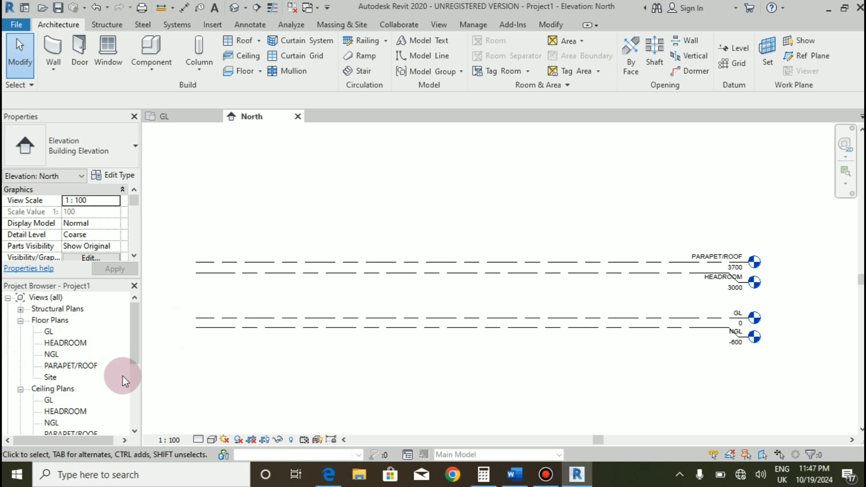
pyautogui.scroll(1, 753, 306)
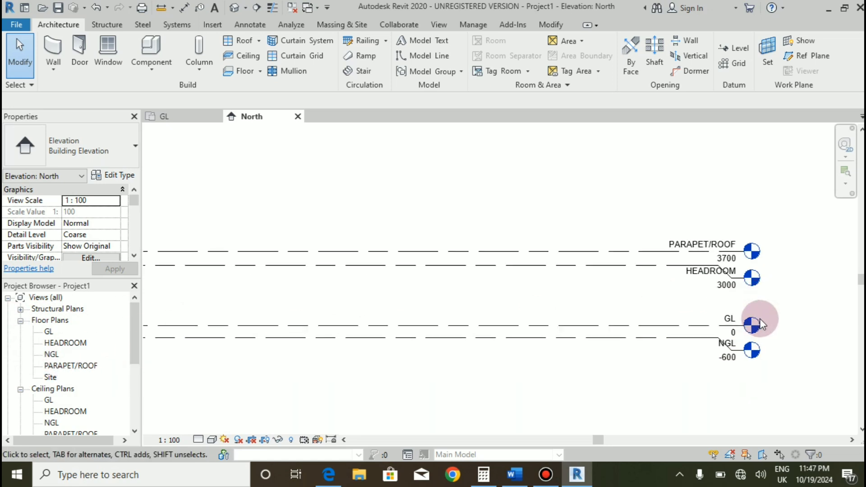
pyautogui.scroll(1, 760, 319)
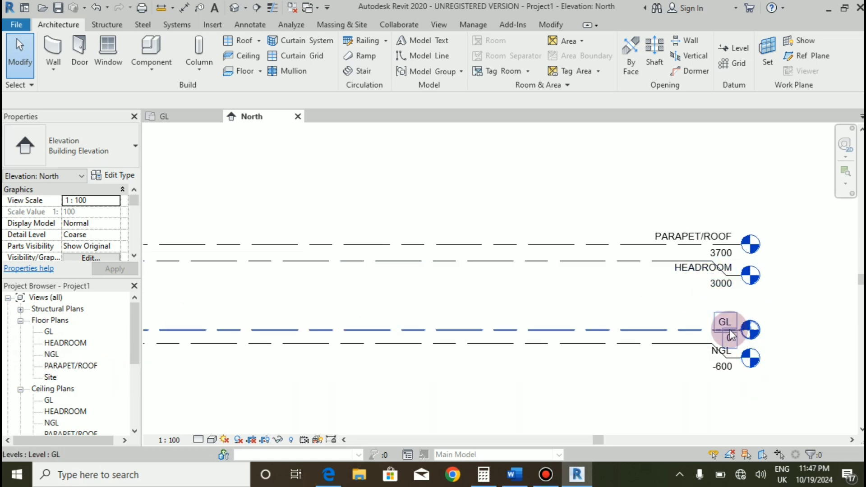
pyautogui.scroll(1, 732, 380)
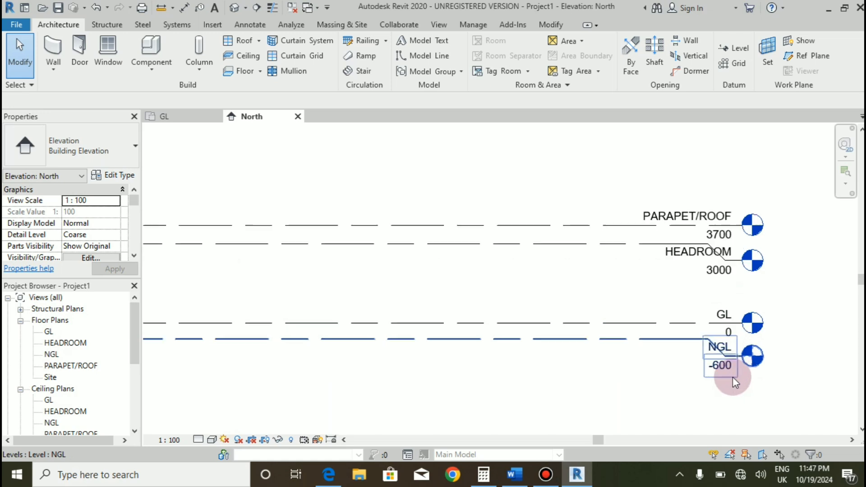
pyautogui.scroll(1, 724, 376)
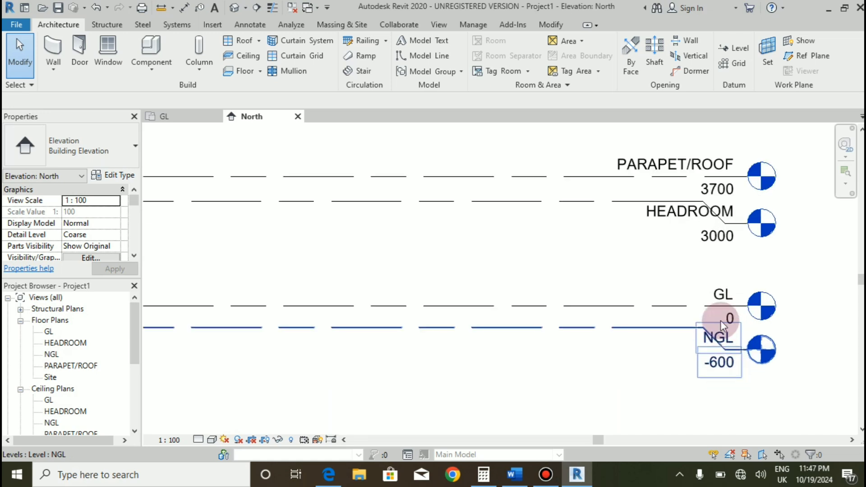
pyautogui.scroll(1, 721, 366)
pyautogui.scroll(-2, 733, 368)
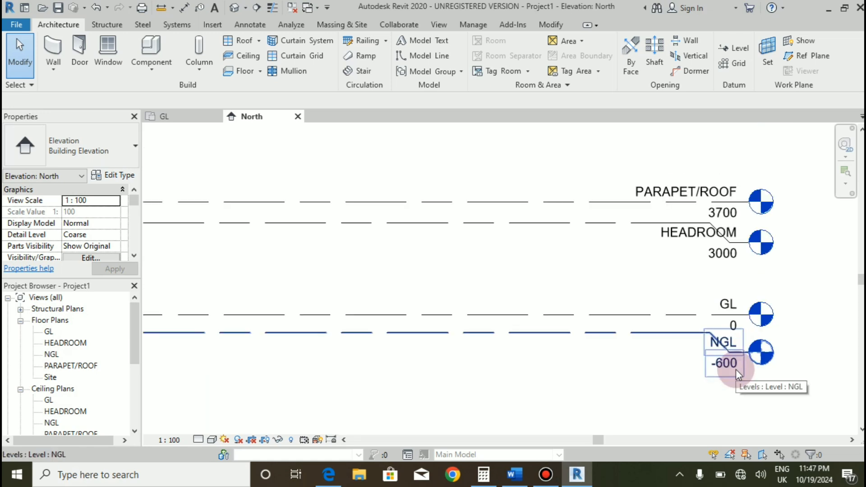
pyautogui.scroll(-1, 734, 368)
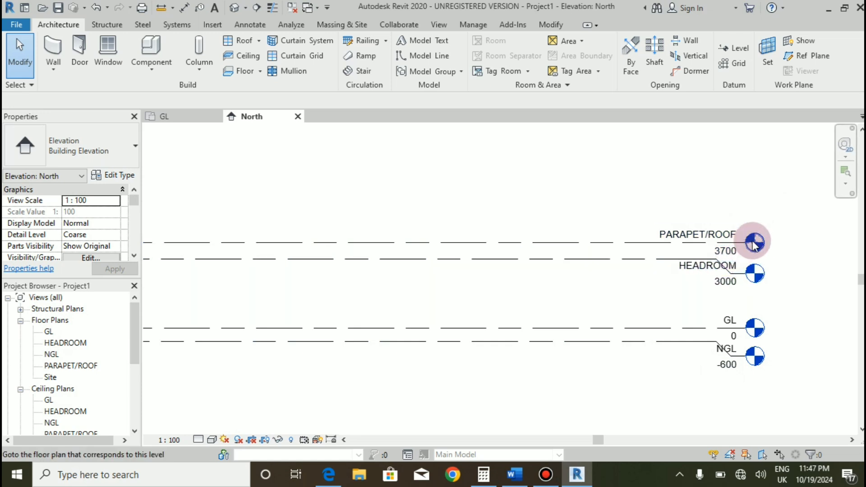
pyautogui.scroll(1, 749, 245)
pyautogui.scroll(-2, 745, 247)
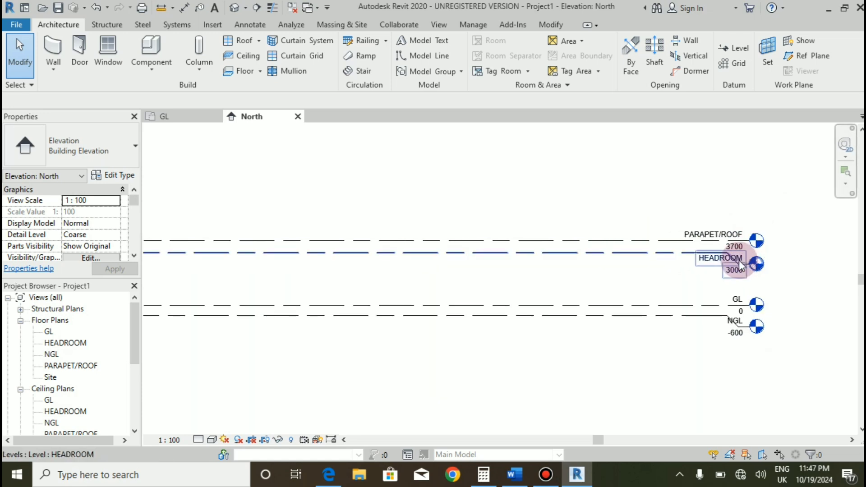
pyautogui.scroll(1, 738, 252)
pyautogui.scroll(-2, 768, 288)
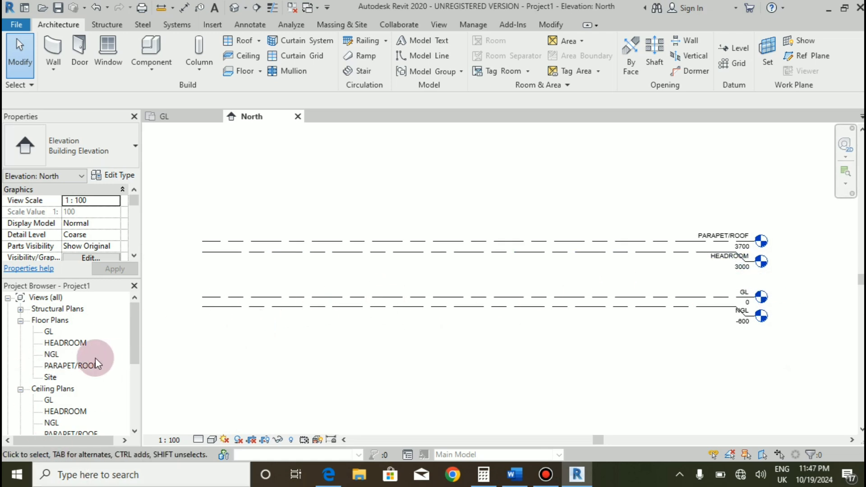
# - Open the GL floor plan and frame the working area between the elevation markers
pyautogui.doubleClick(46, 331)
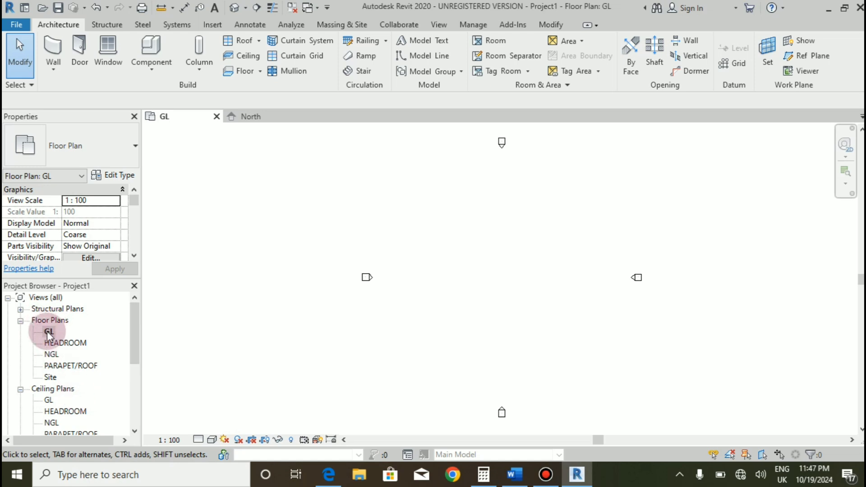
pyautogui.scroll(1, 602, 275)
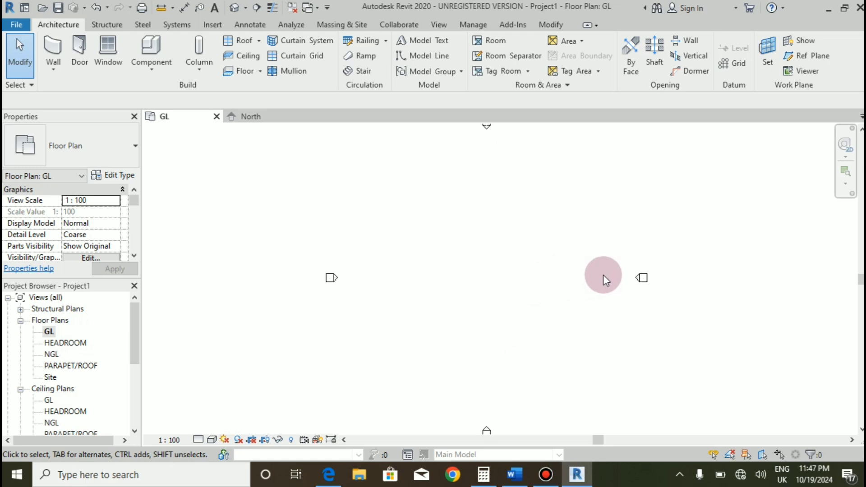
pyautogui.scroll(2, 482, 277)
pyautogui.scroll(1, 483, 277)
pyautogui.scroll(1, 410, 289)
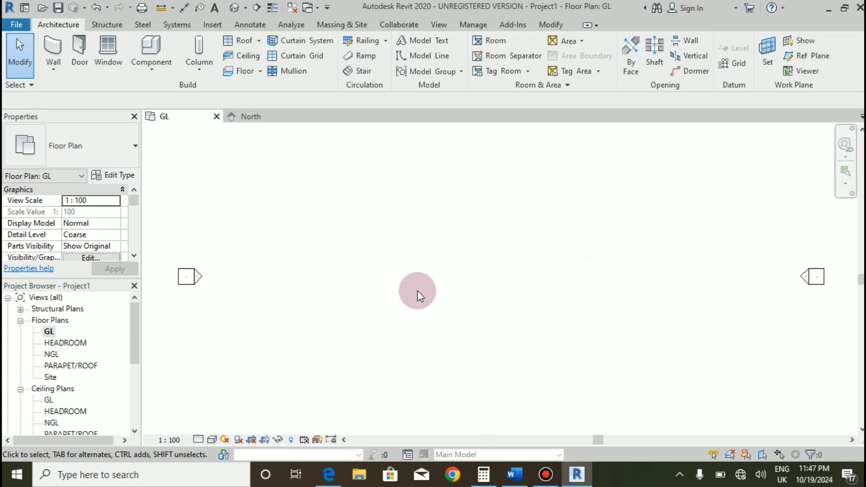
pyautogui.scroll(-4, 417, 286)
pyautogui.scroll(-2, 403, 277)
pyautogui.scroll(4, 404, 277)
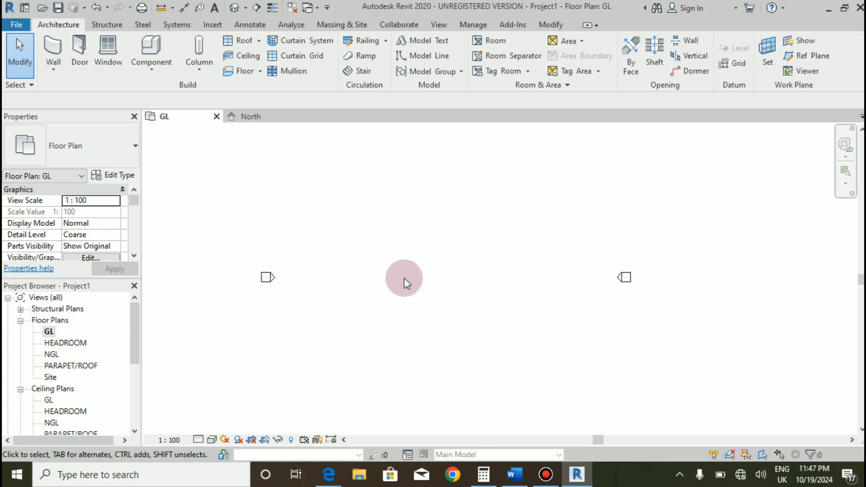
pyautogui.scroll(1, 356, 293)
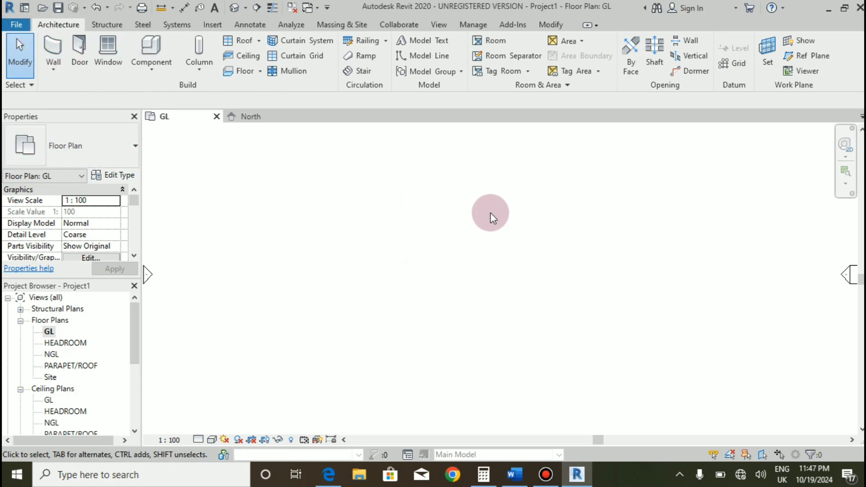
# - Start a new Basic Wall based on GL and set its unconnected height to 3000 mm
pyautogui.click(47, 46)
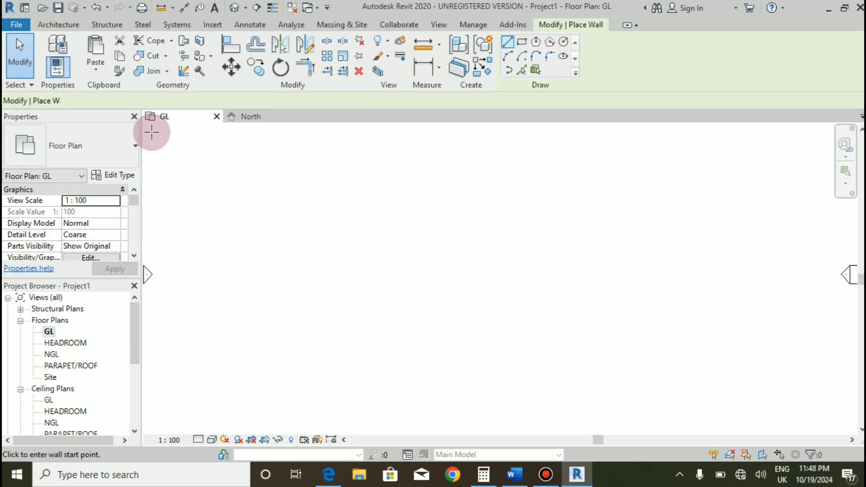
pyautogui.scroll(-1, 109, 239)
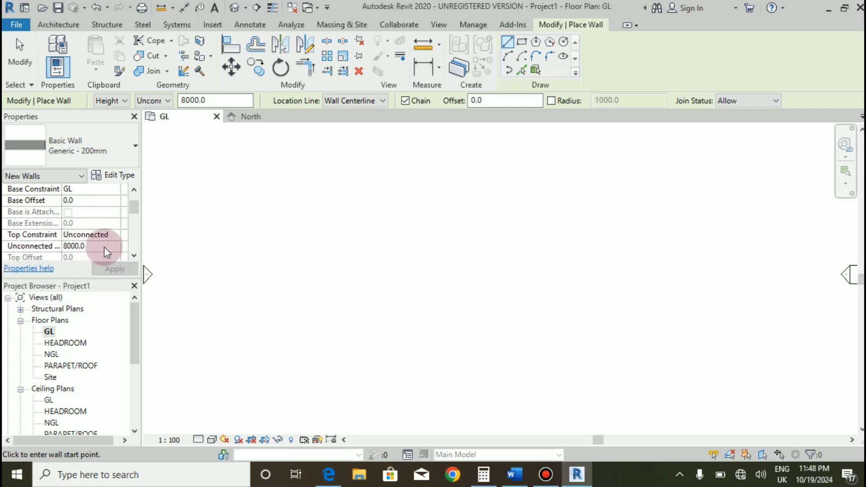
pyautogui.click(107, 245)
pyautogui.write('3')
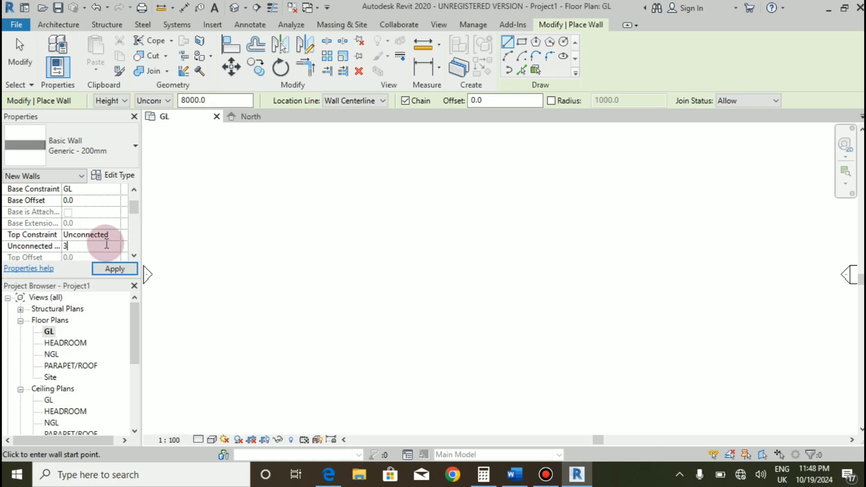
pyautogui.write('000')
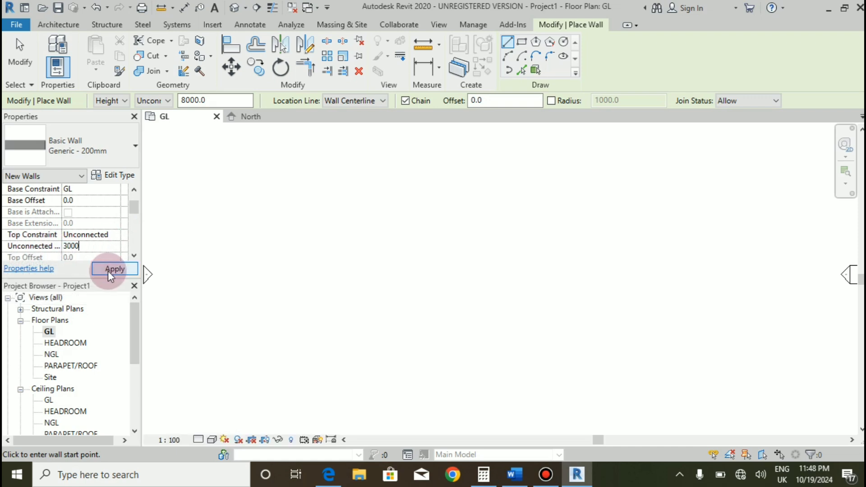
pyautogui.click(107, 269)
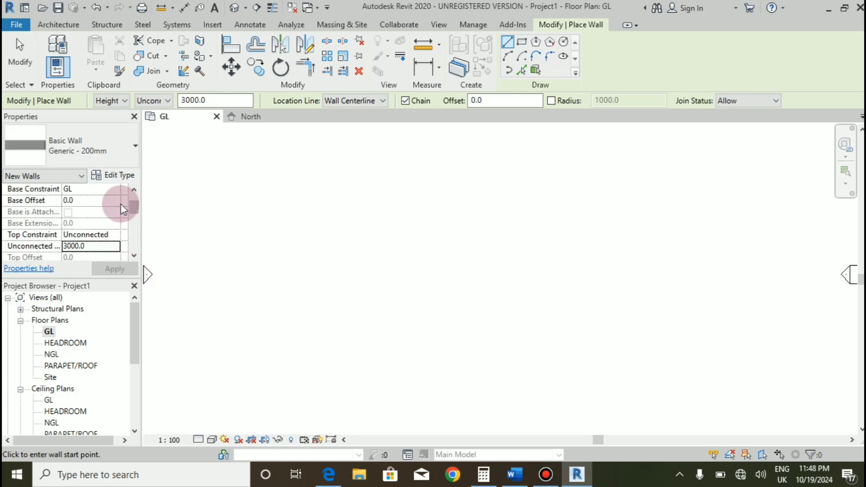
# - Set the structure layer thickness of the Generic - 200mm wall type to 225 mm and apply the type change
pyautogui.click(121, 176)
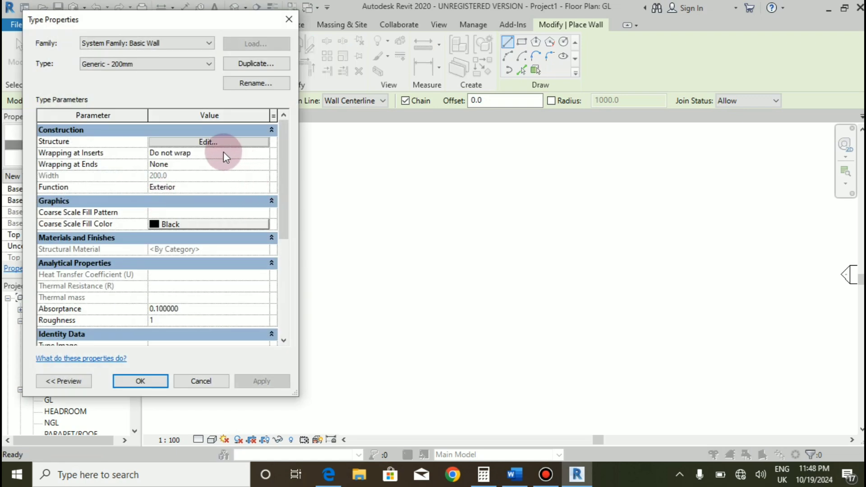
pyautogui.click(205, 142)
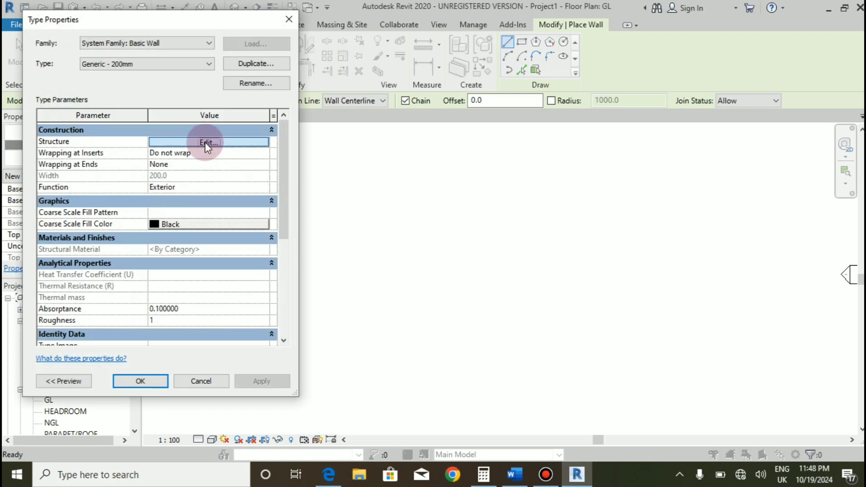
pyautogui.click(189, 169)
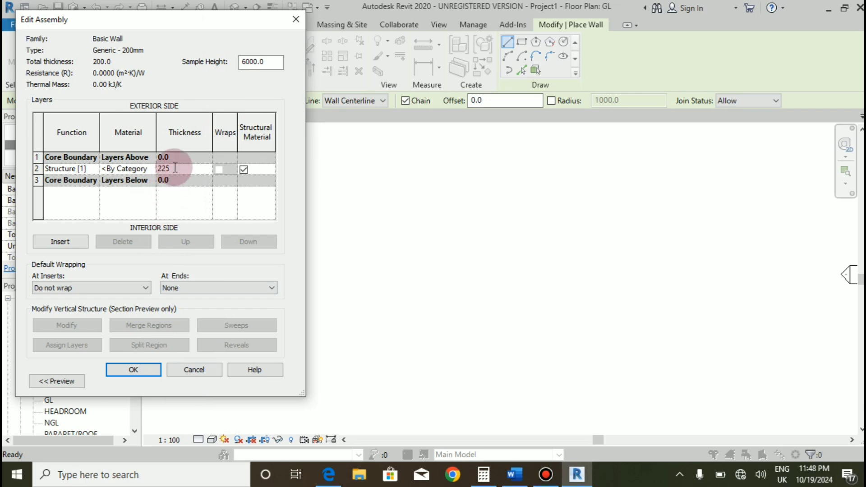
pyautogui.click(134, 369)
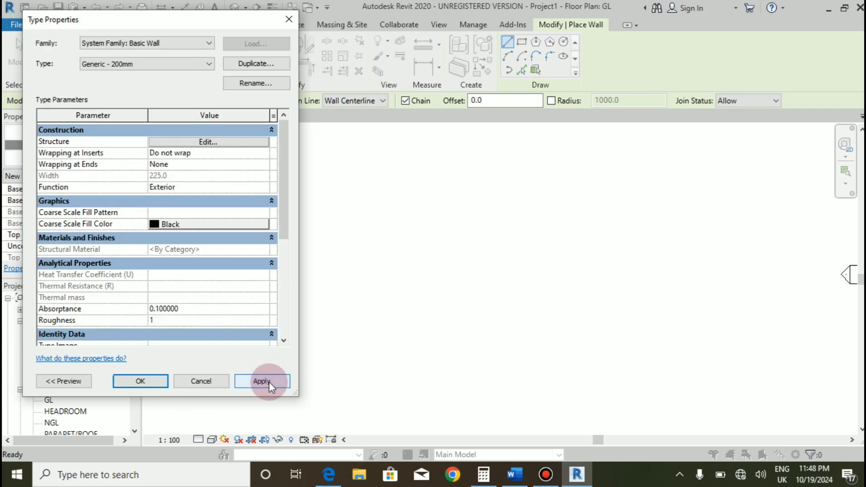
pyautogui.click(266, 381)
pyautogui.click(130, 381)
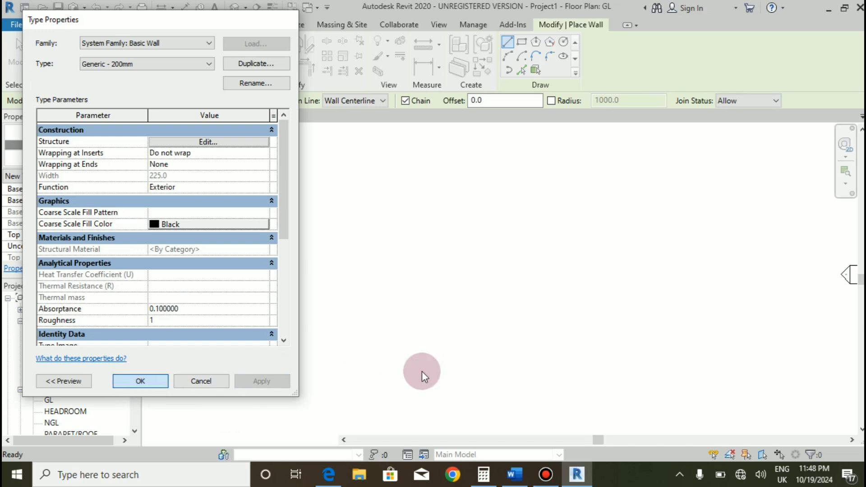
# - Prepare to draw the walls between the elevation markers of the GL floor plan with the Wall tool
pyautogui.scroll(-2, 408, 249)
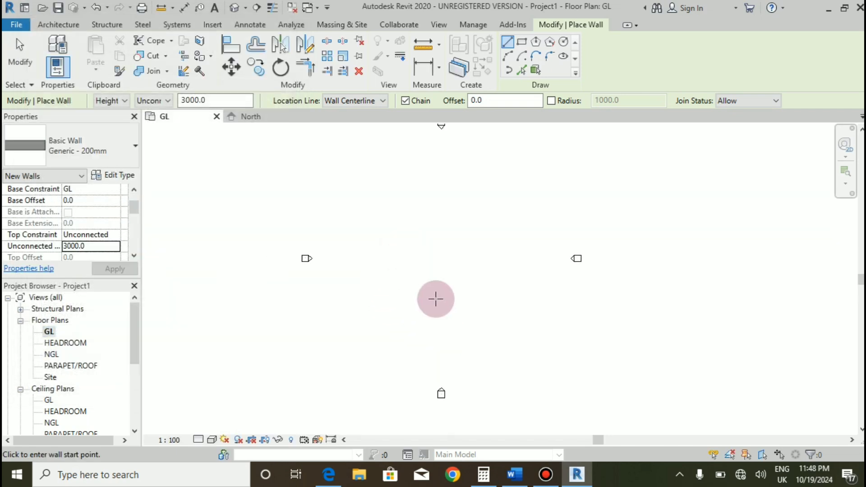
pyautogui.scroll(5, 394, 266)
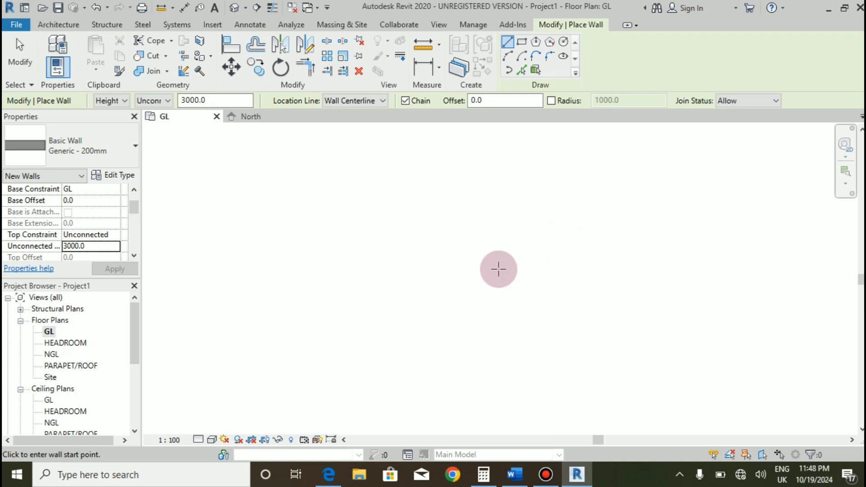
pyautogui.click(53, 26)
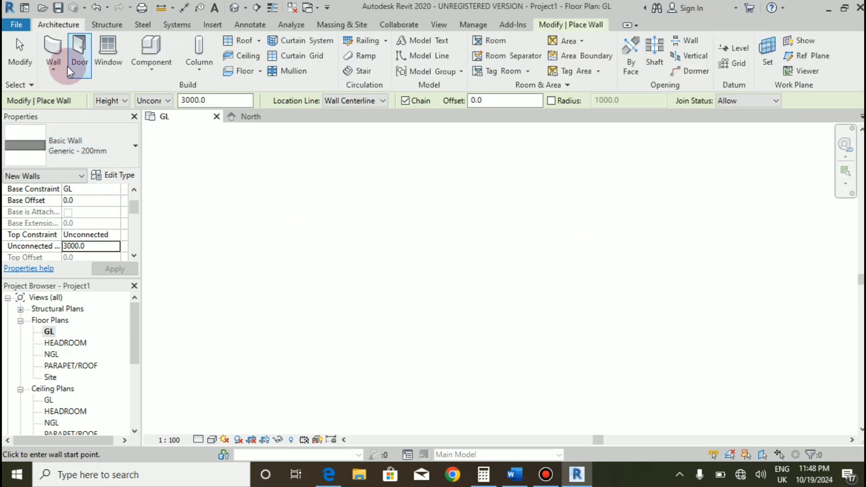